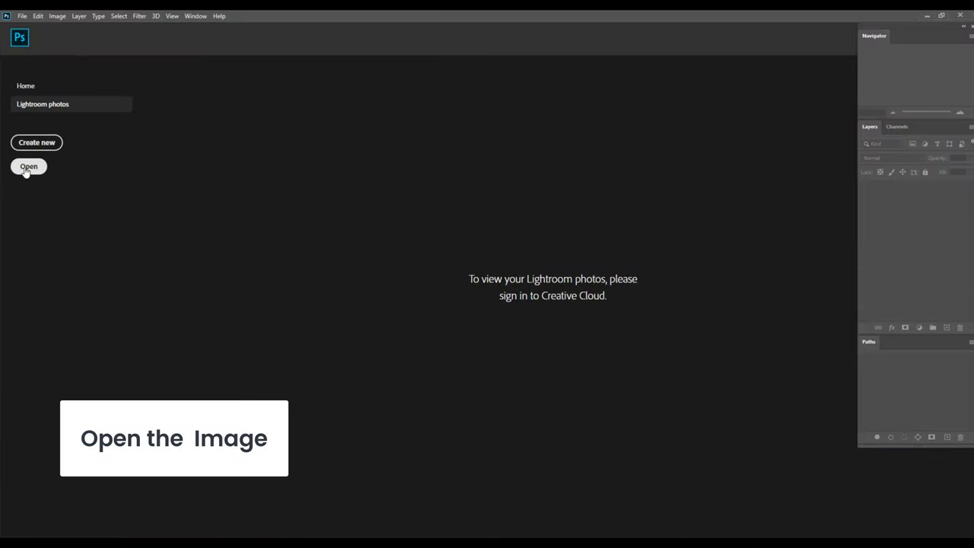
Choose the red car photo 'Images Shadow Creation Service' from the Home screen's file chooser.
{"action": "left_click", "coordinate": [27, 167]}
{"action": "left_click", "coordinate": [122, 121]}
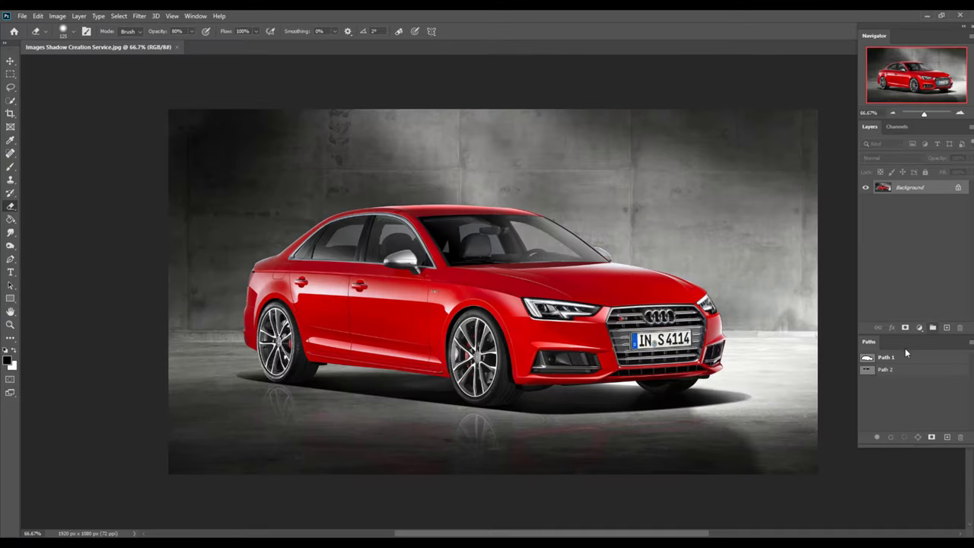
Load Path 1 as a selection around the car and feather it by 0.5 px.
{"action": "left_click", "coordinate": [883, 358]}
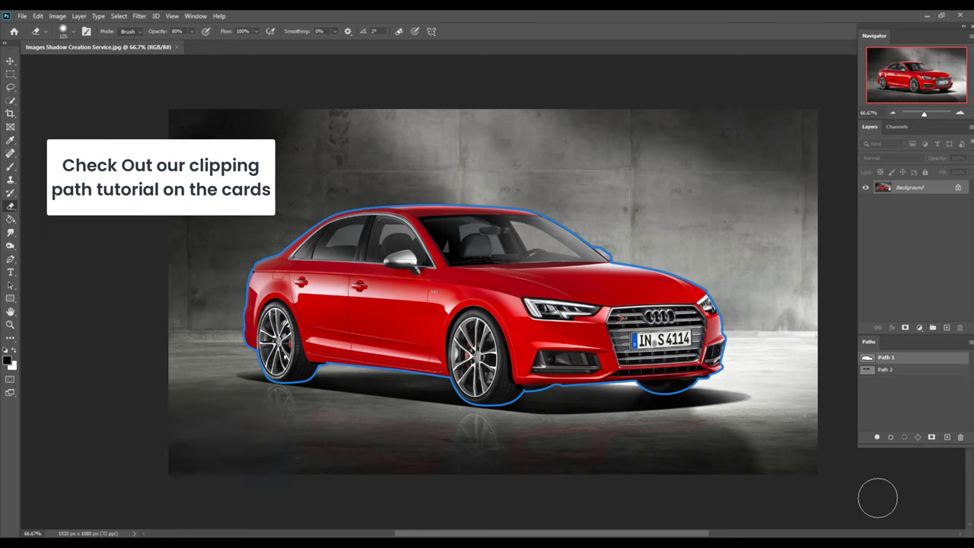
{"action": "left_click", "coordinate": [904, 438]}
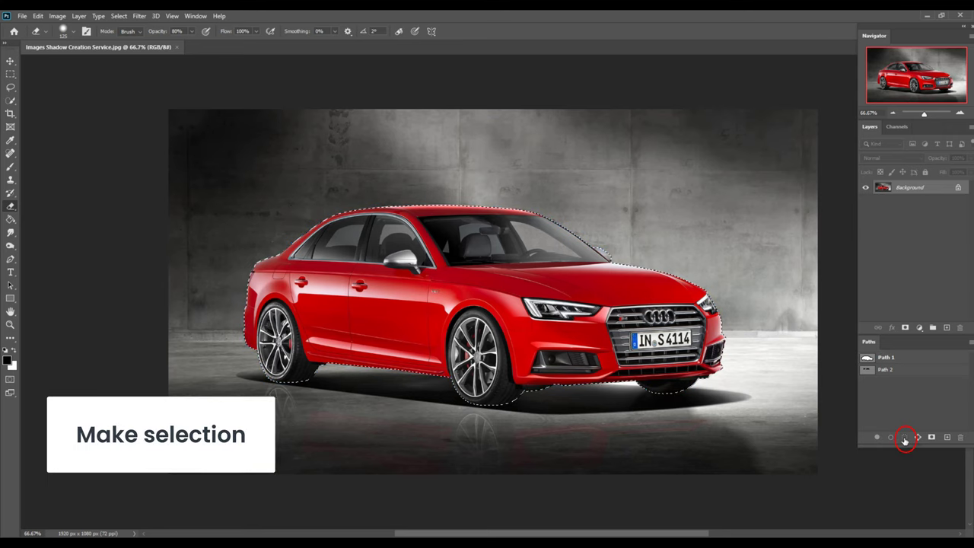
{"action": "key", "text": "m"}
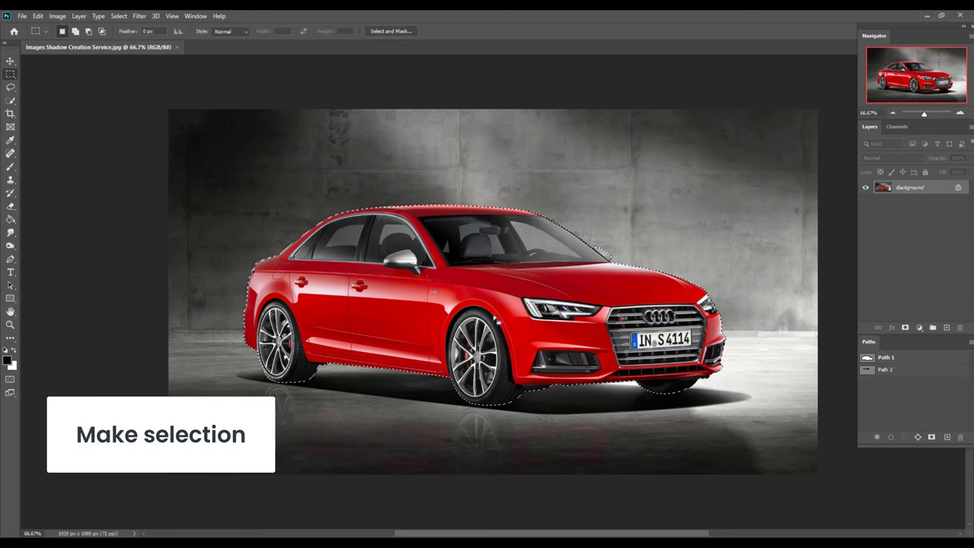
{"action": "right_click", "coordinate": [482, 274]}
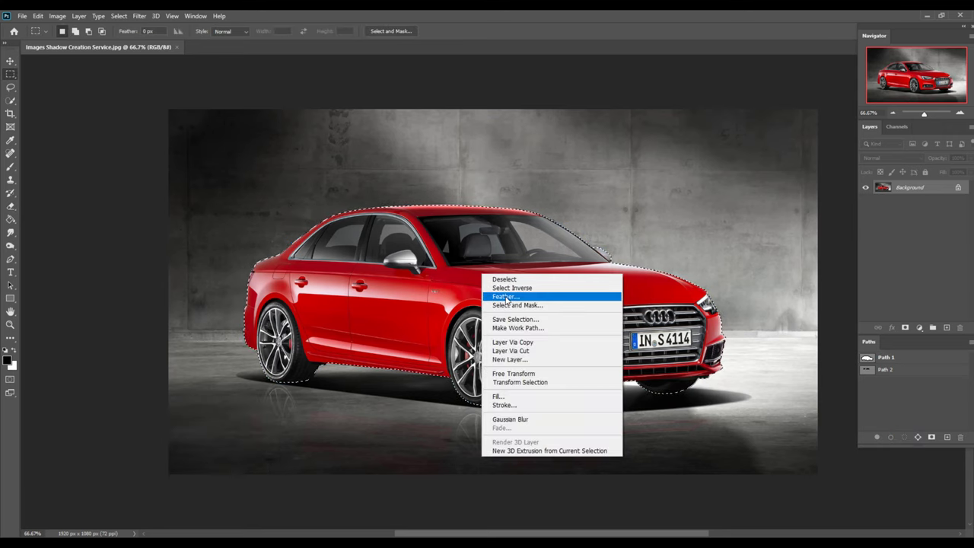
{"action": "left_click", "coordinate": [505, 296]}
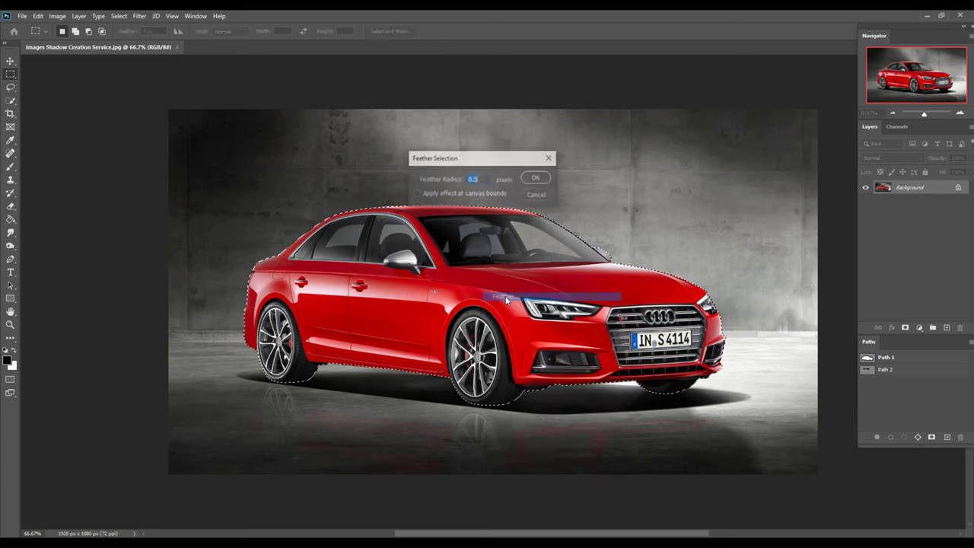
{"action": "left_click", "coordinate": [538, 178]}
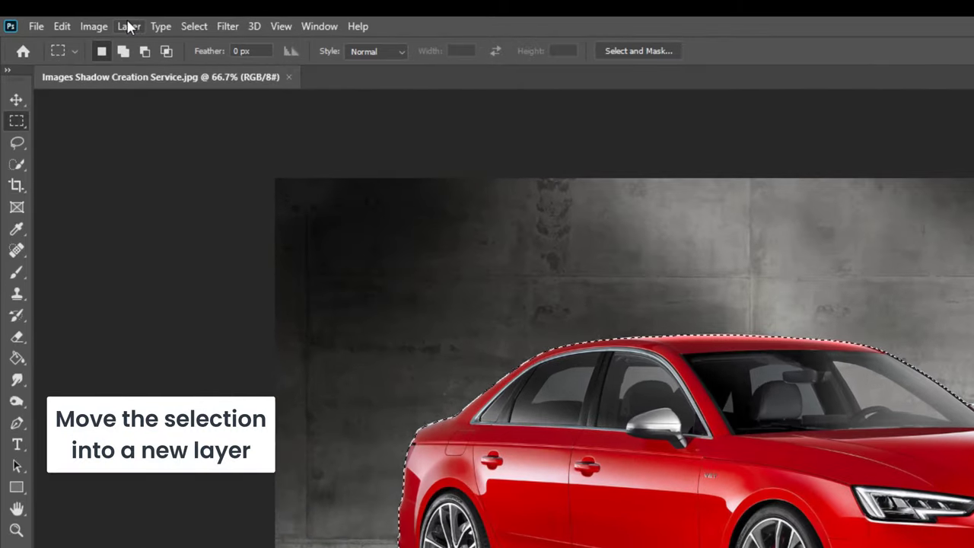
Copy the car selection onto new layers twice, creating Layer 1 and Layer 1 copy.
{"action": "left_click", "coordinate": [126, 26]}
{"action": "mouse_move", "coordinate": [152, 44]}
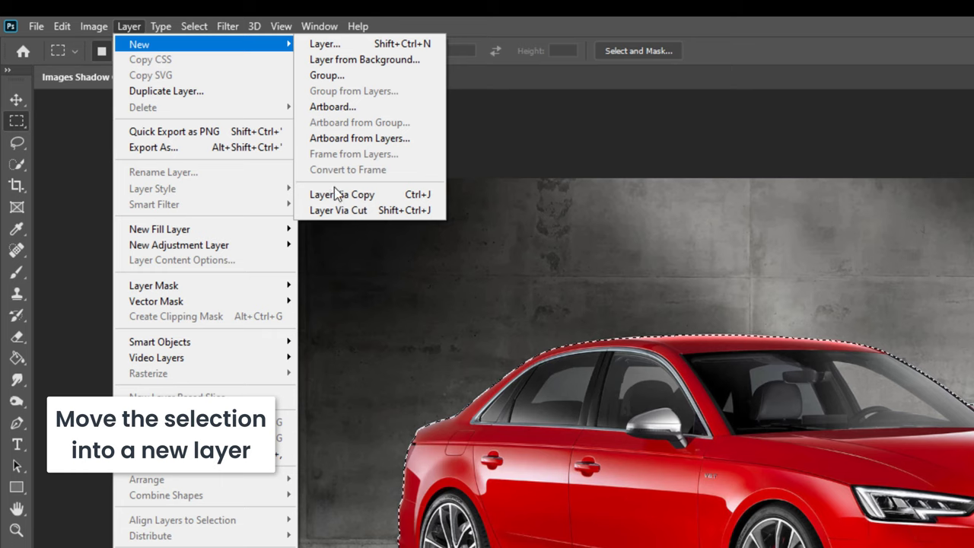
{"action": "left_click", "coordinate": [337, 195]}
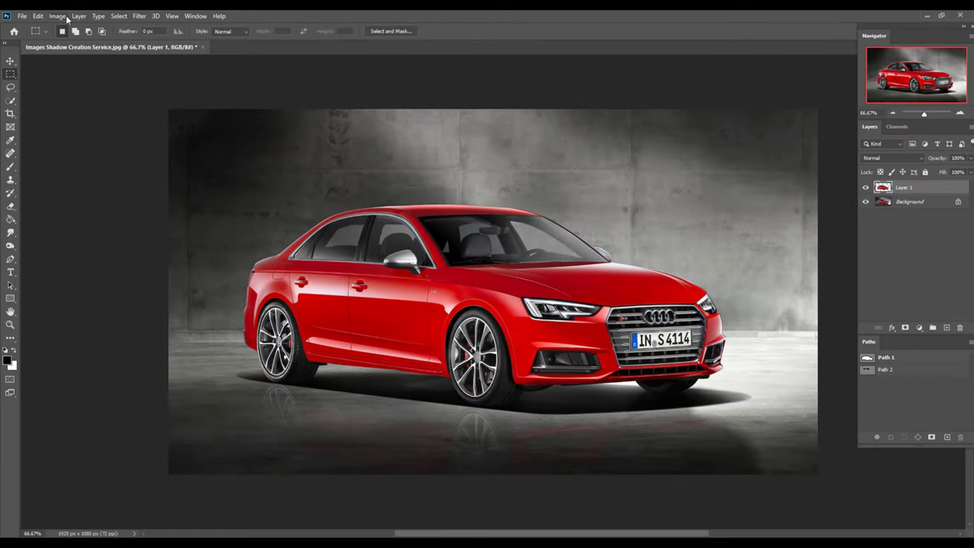
{"action": "left_click", "coordinate": [79, 16]}
{"action": "mouse_move", "coordinate": [107, 26]}
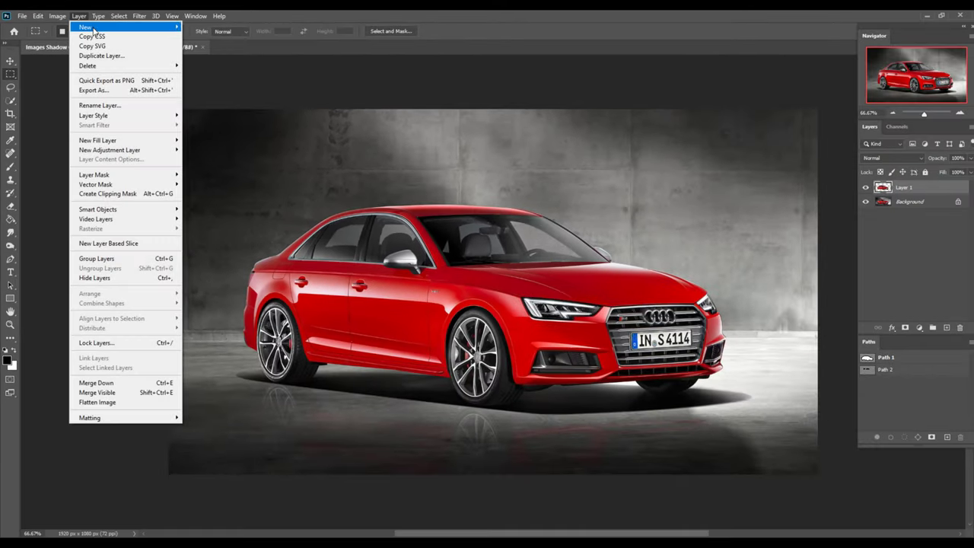
{"action": "left_click", "coordinate": [228, 120]}
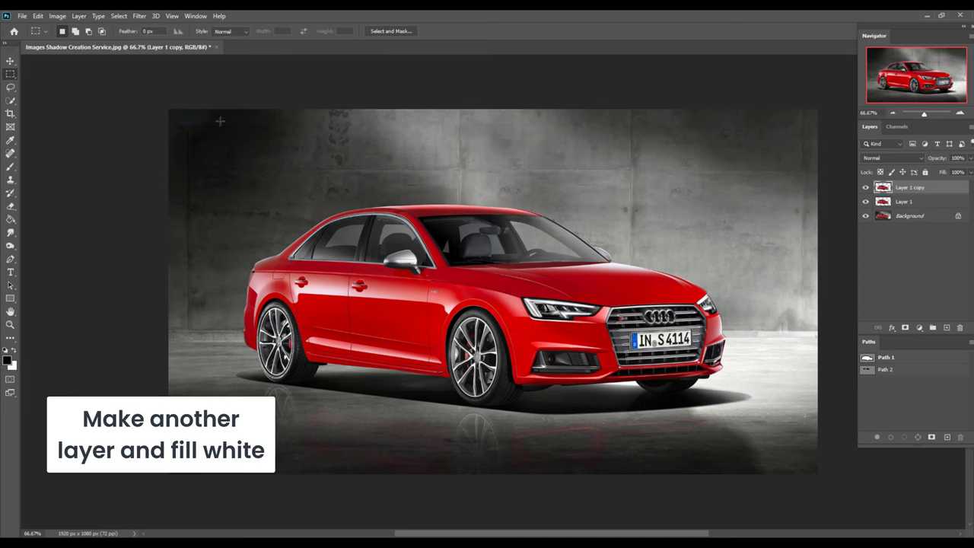
Fill Layer 1 with the white Background Color, then make Layer 1 copy active.
{"action": "left_click", "coordinate": [904, 202]}
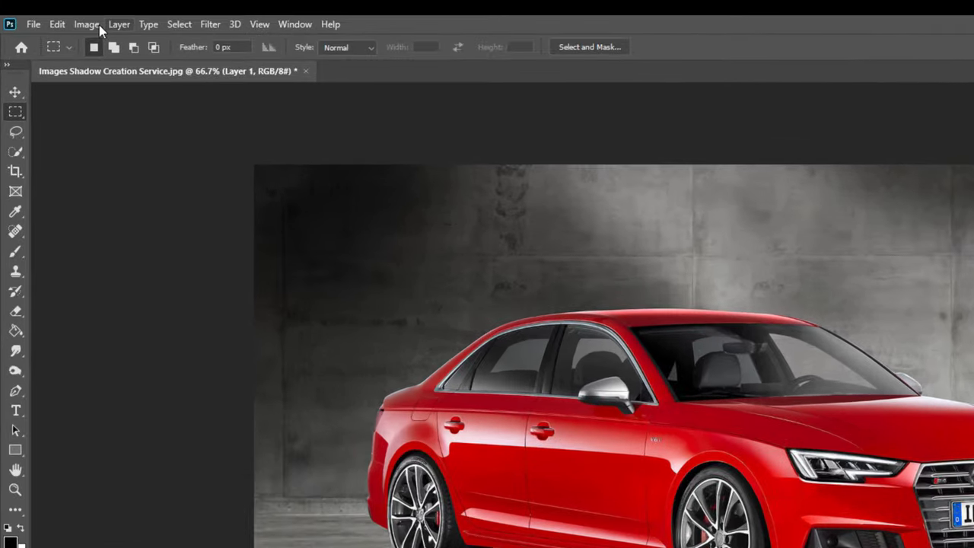
{"action": "left_click", "coordinate": [57, 25]}
{"action": "left_click", "coordinate": [122, 262]}
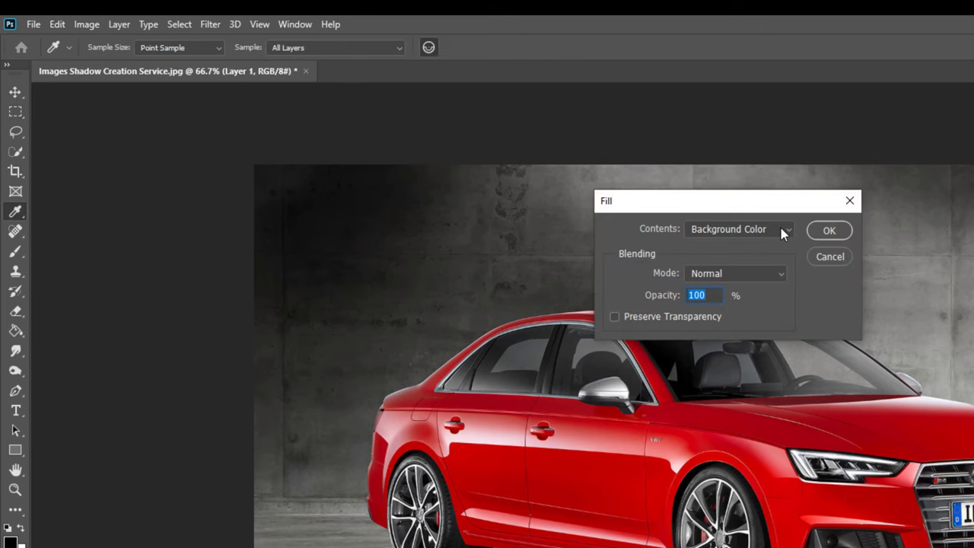
{"action": "left_click", "coordinate": [781, 228]}
{"action": "left_click", "coordinate": [751, 254]}
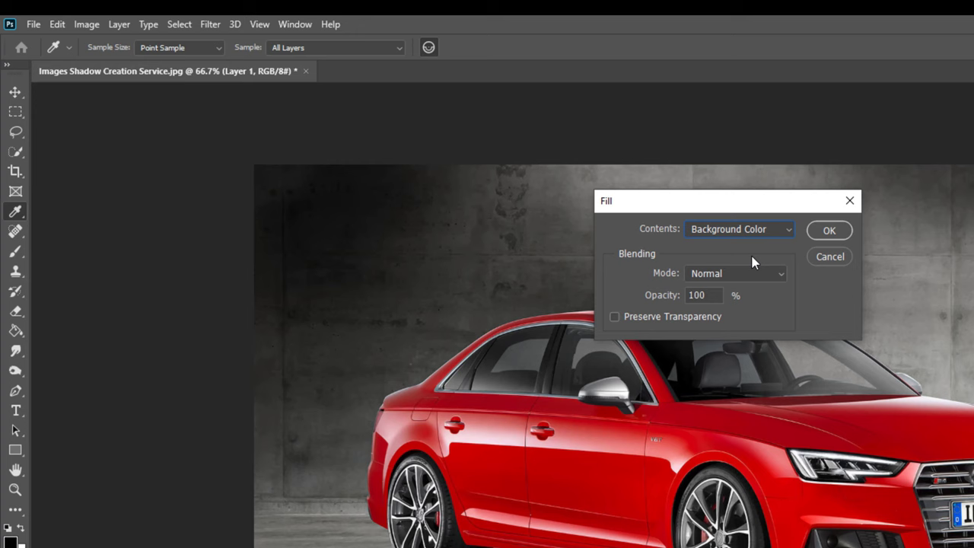
{"action": "left_click", "coordinate": [828, 232]}
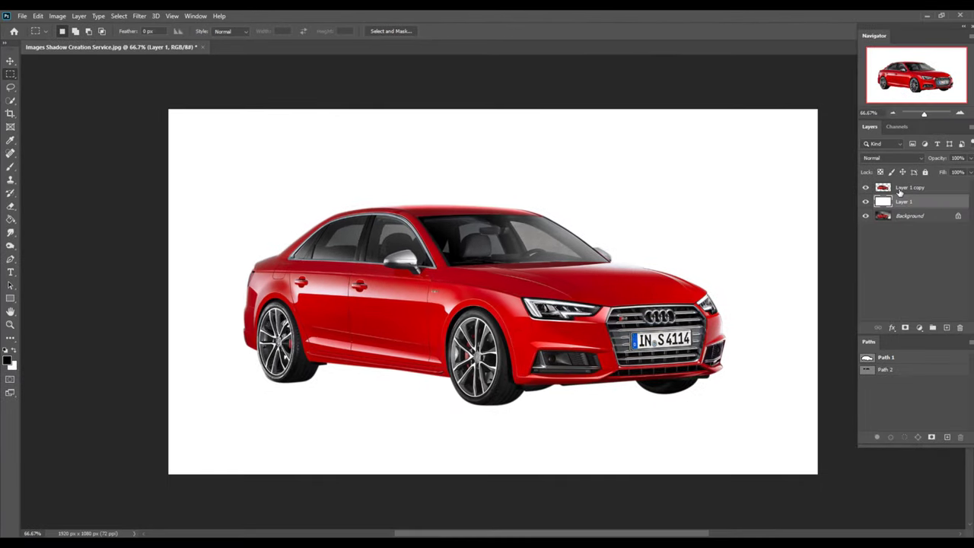
{"action": "left_click", "coordinate": [883, 188]}
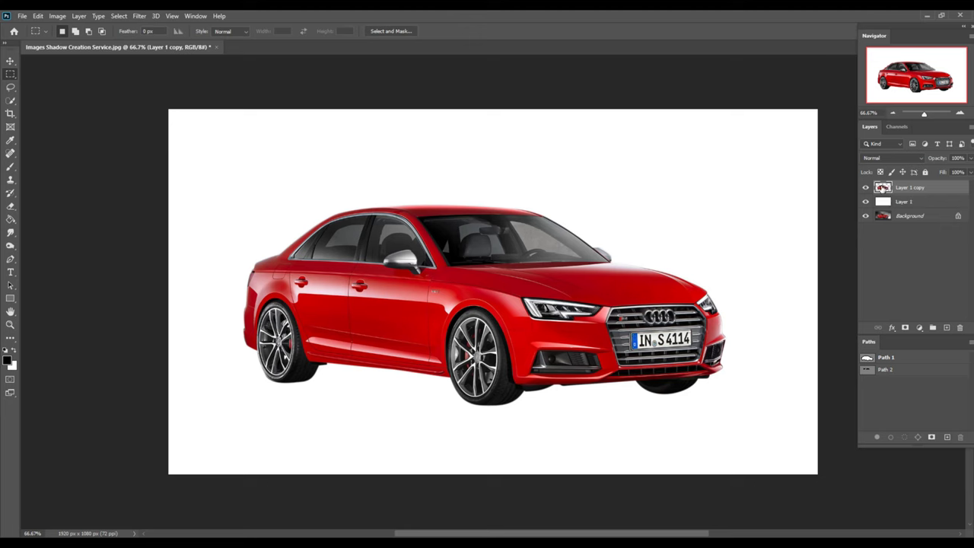
Add a Drop Shadow layer style to Layer 1 copy with an 87° angle.
{"action": "double_click", "coordinate": [882, 187]}
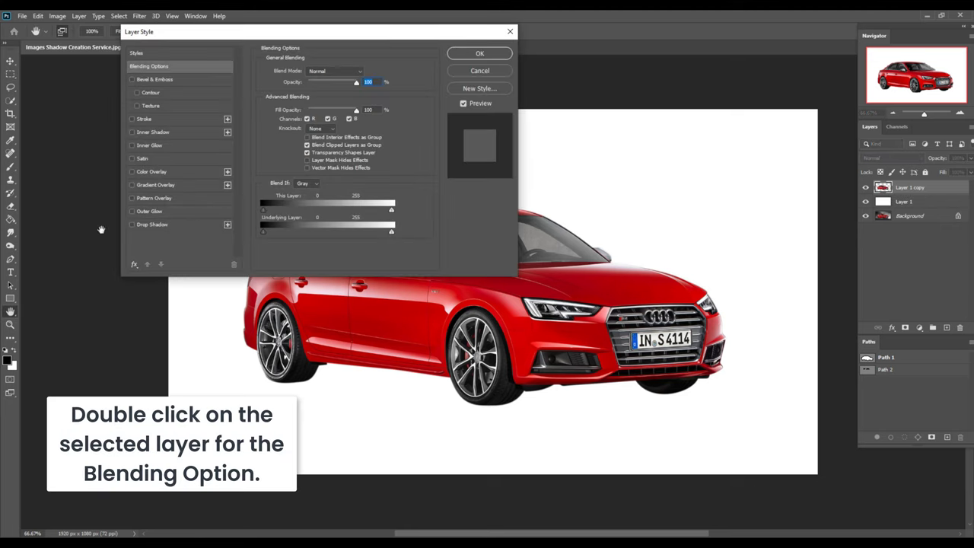
{"action": "left_click", "coordinate": [148, 225]}
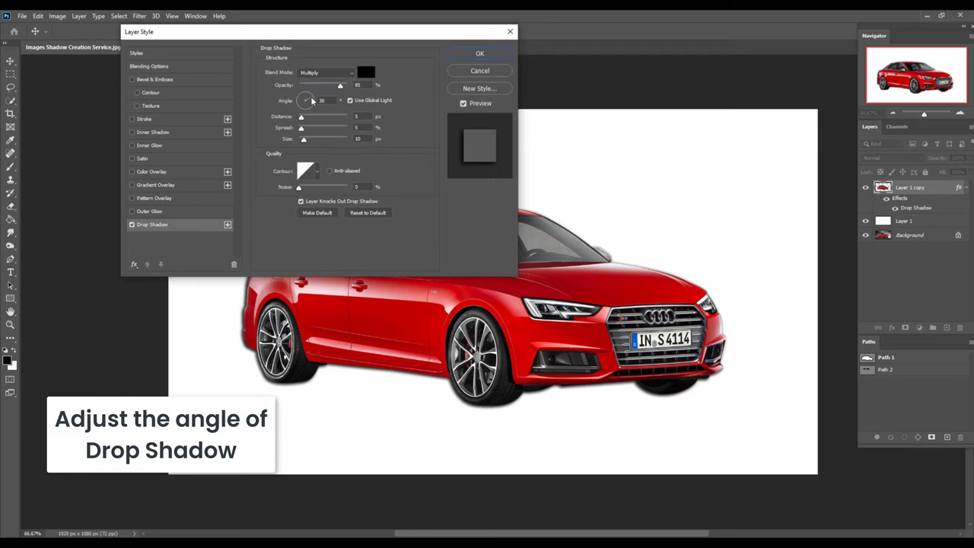
{"action": "left_click_drag", "start_coordinate": [312, 100], "coordinate": [307, 93]}
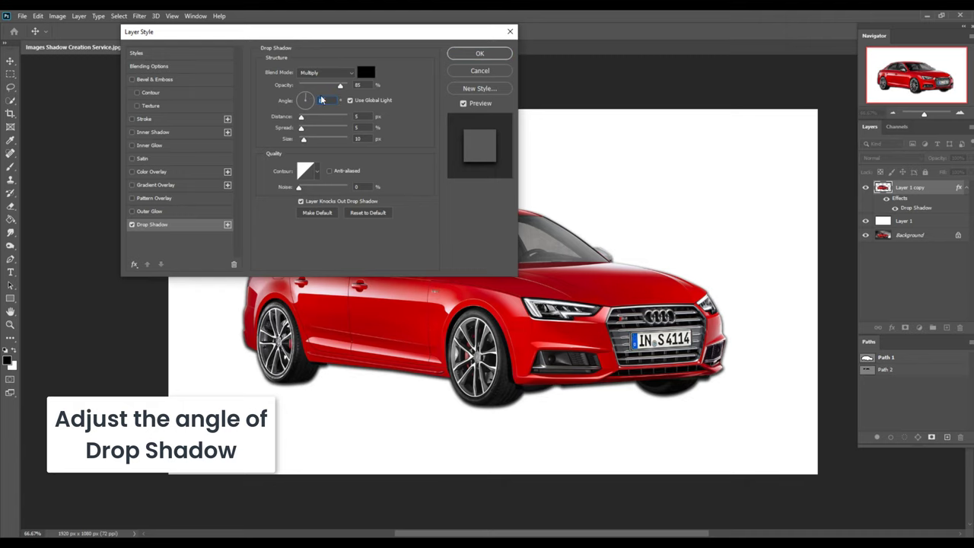
{"action": "left_click", "coordinate": [480, 53]}
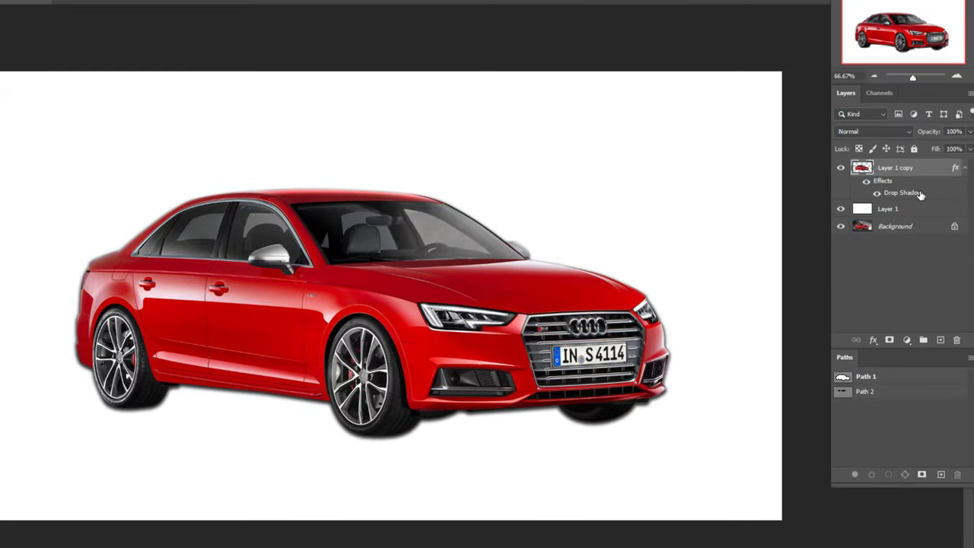
Move the Drop Shadow onto its own layer and soften it with a 10 px Gaussian Blur.
{"action": "right_click", "coordinate": [931, 209]}
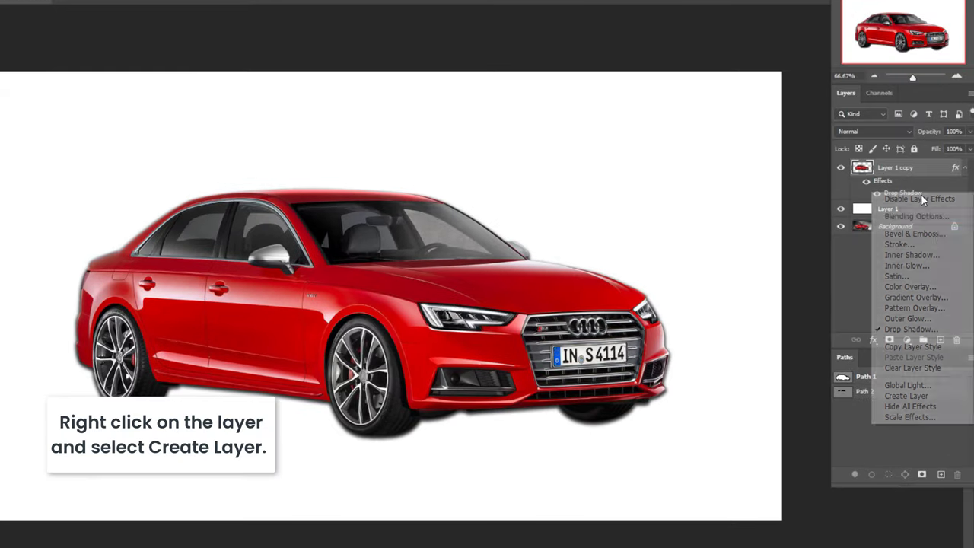
{"action": "left_click", "coordinate": [924, 396]}
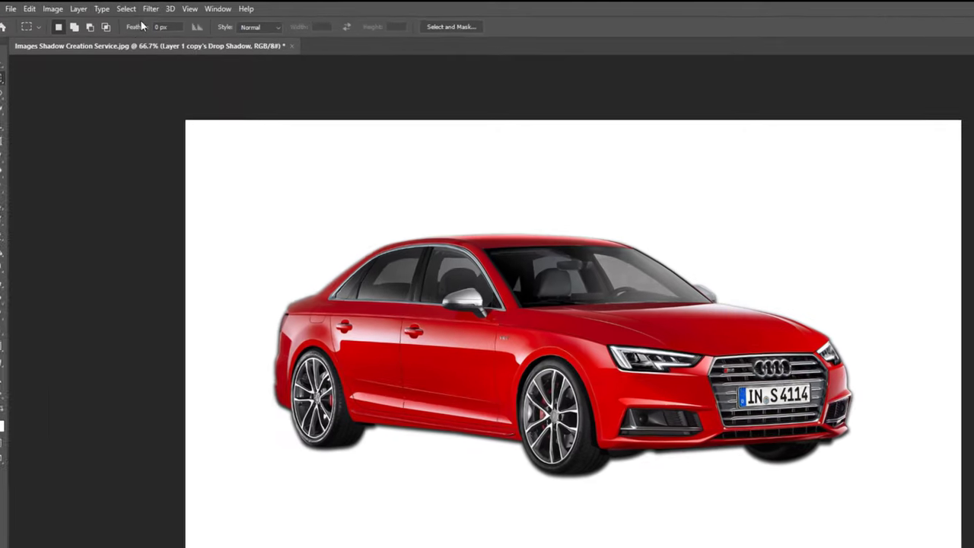
{"action": "left_click", "coordinate": [139, 15]}
{"action": "mouse_move", "coordinate": [161, 148]}
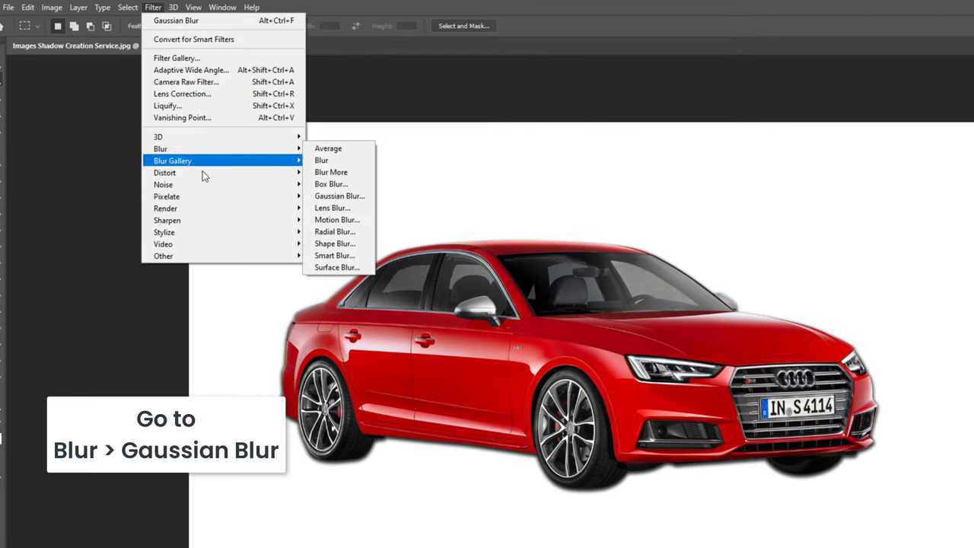
{"action": "left_click", "coordinate": [339, 195]}
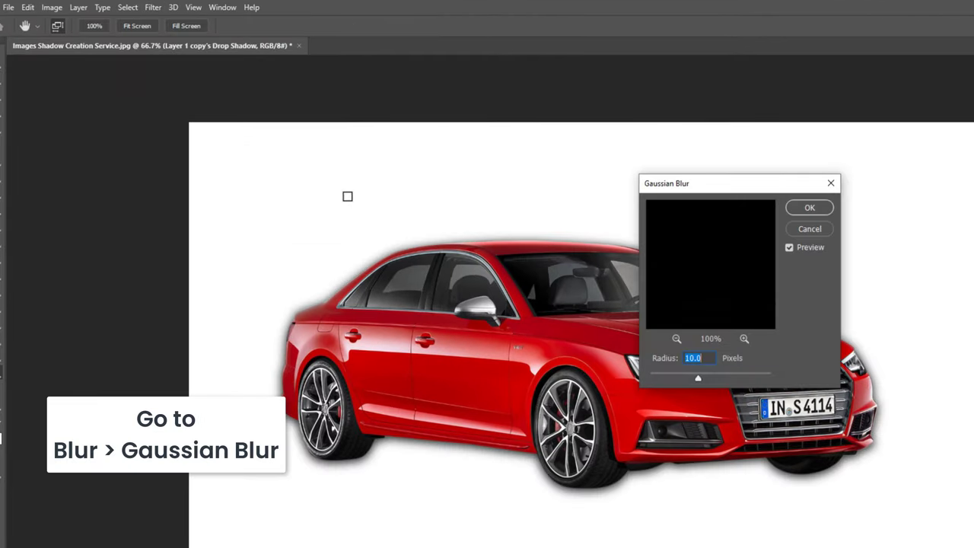
{"action": "left_click", "coordinate": [808, 208]}
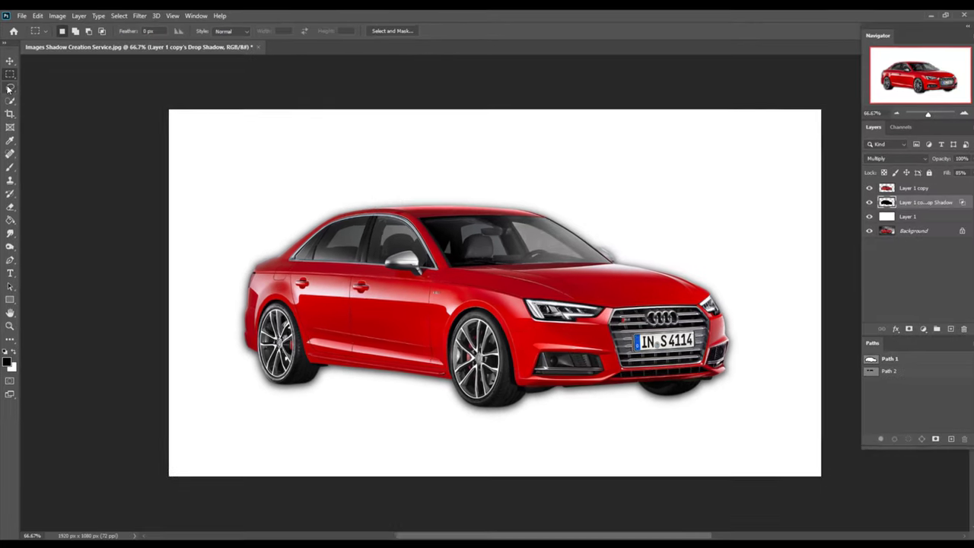
Lasso the shadow area above the car's lower edge, delete it, and deselect.
{"action": "right_click", "coordinate": [16, 89]}
{"action": "left_click", "coordinate": [52, 87]}
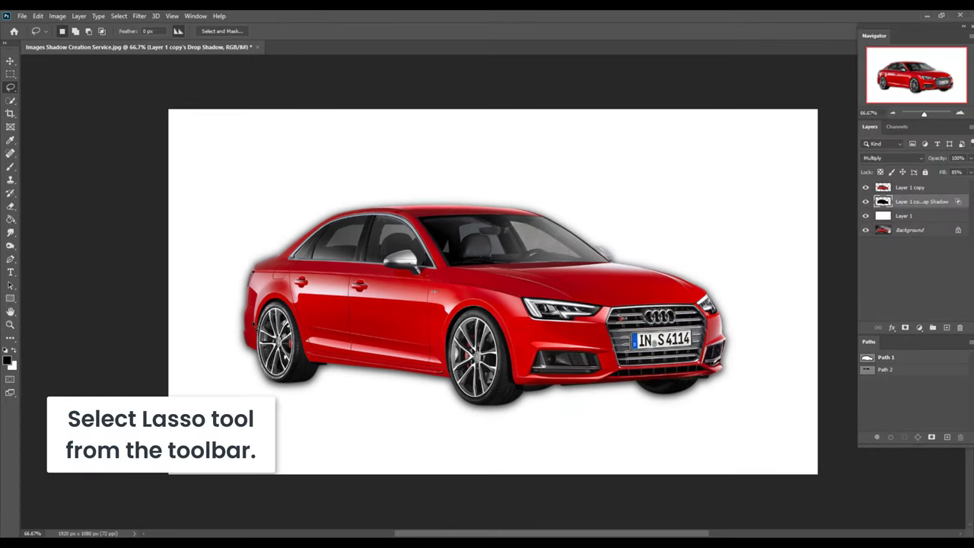
{"action": "left_click_drag", "start_coordinate": [223, 342], "coordinate": [442, 371]}
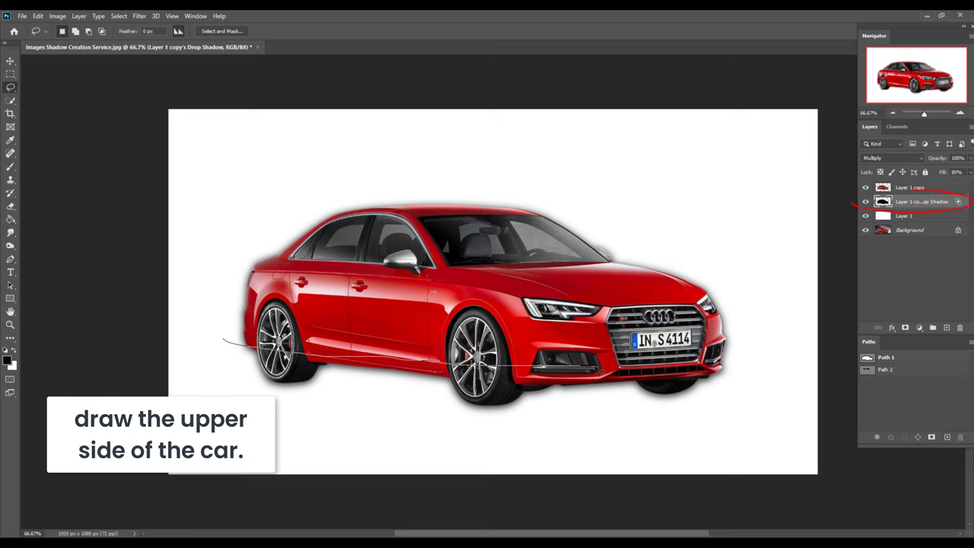
{"action": "mouse_move", "coordinate": [582, 369]}
{"action": "left_mouse_down"}
{"action": "mouse_move", "coordinate": [794, 312]}
{"action": "mouse_move", "coordinate": [304, 153]}
{"action": "mouse_move", "coordinate": [205, 276]}
{"action": "mouse_move", "coordinate": [199, 306]}
{"action": "left_mouse_up"}
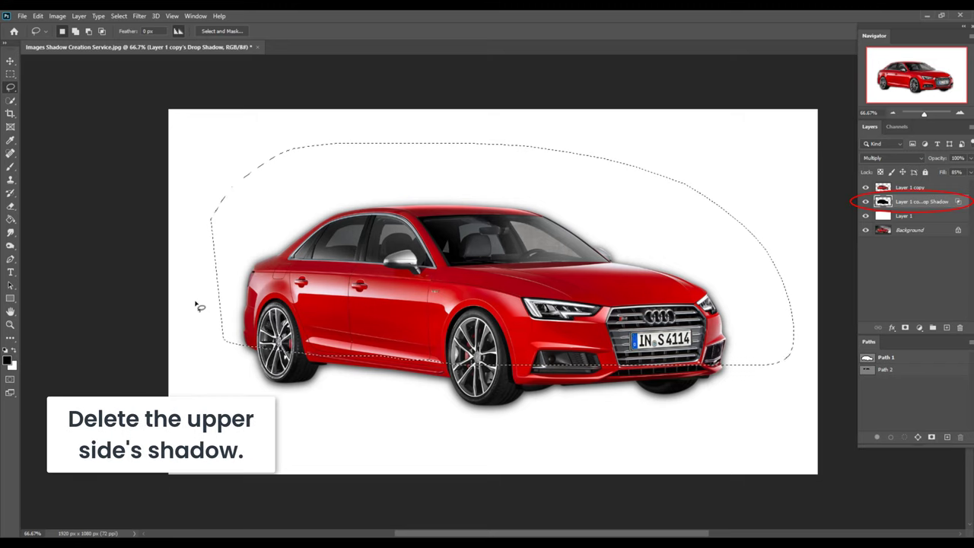
{"action": "key", "text": "Delete"}
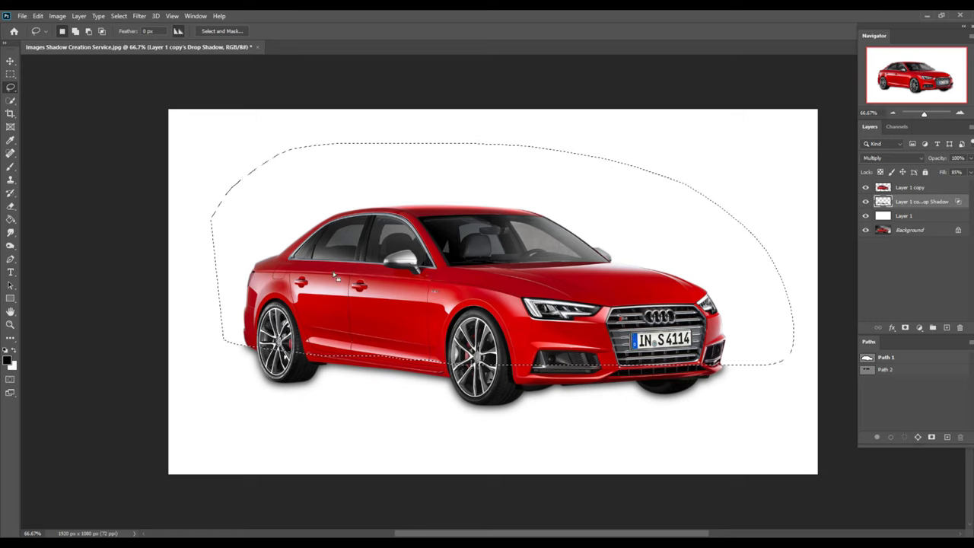
{"action": "right_click", "coordinate": [335, 276]}
{"action": "left_click", "coordinate": [358, 275]}
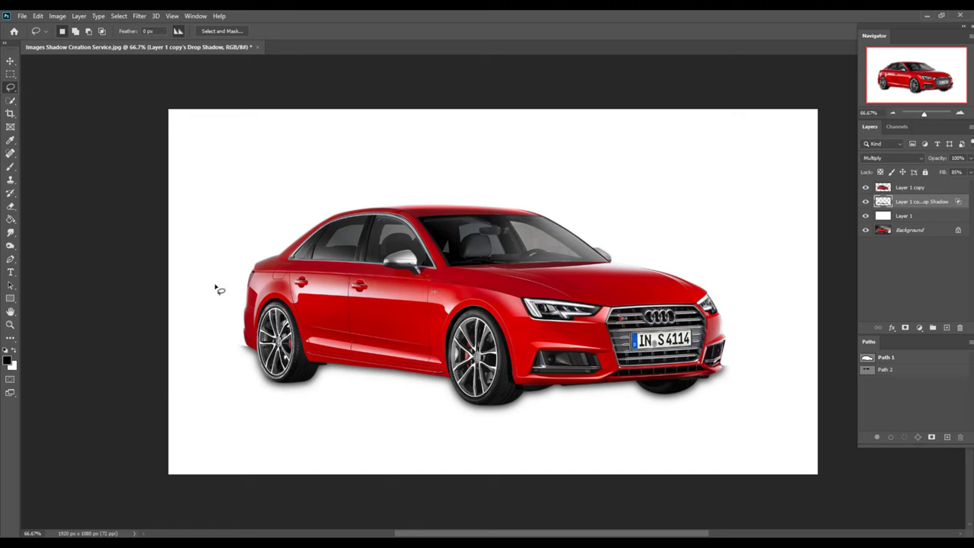
{"action": "left_click", "coordinate": [8, 207]}
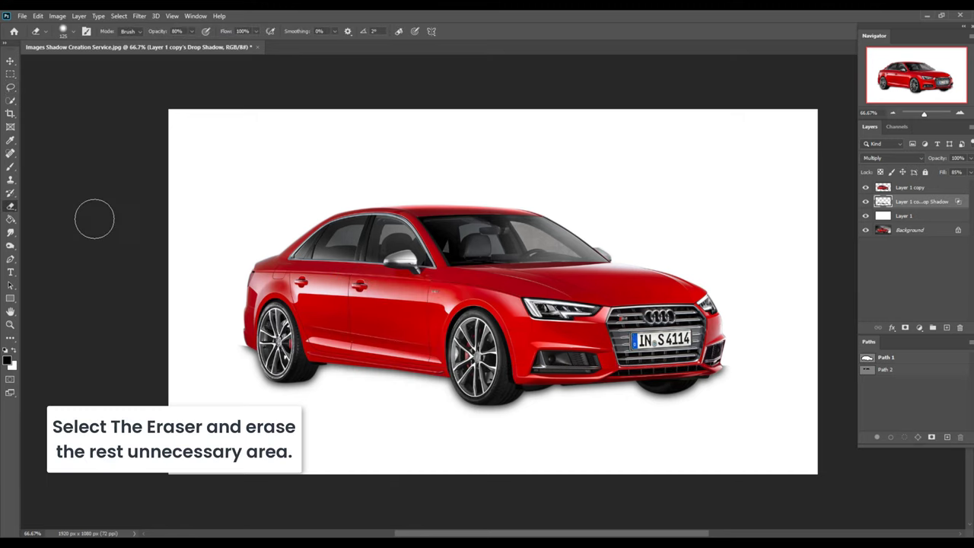
Set up a soft 125 px Eraser and zoom in on the car's rear side.
{"action": "left_click", "coordinate": [53, 205]}
{"action": "right_click", "coordinate": [349, 199]}
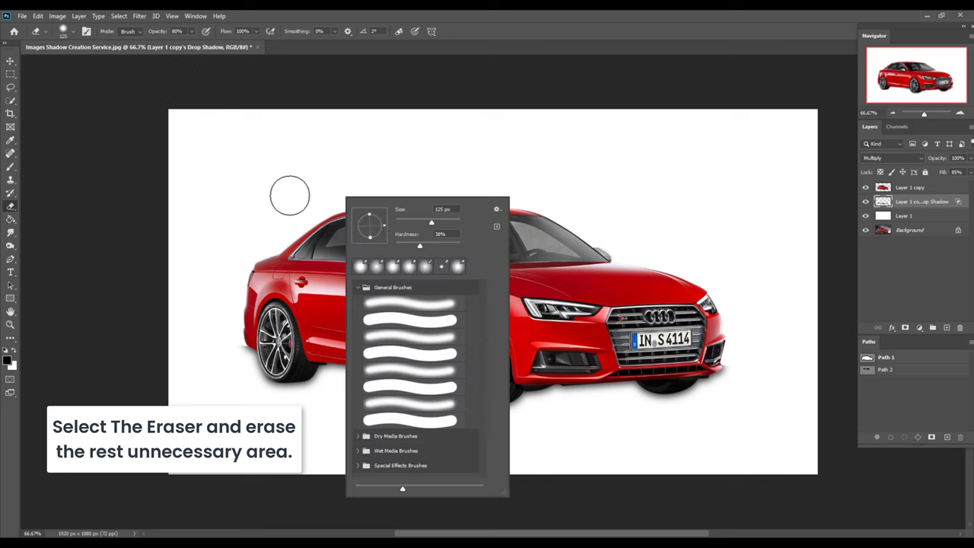
{"action": "key", "text": "Escape"}
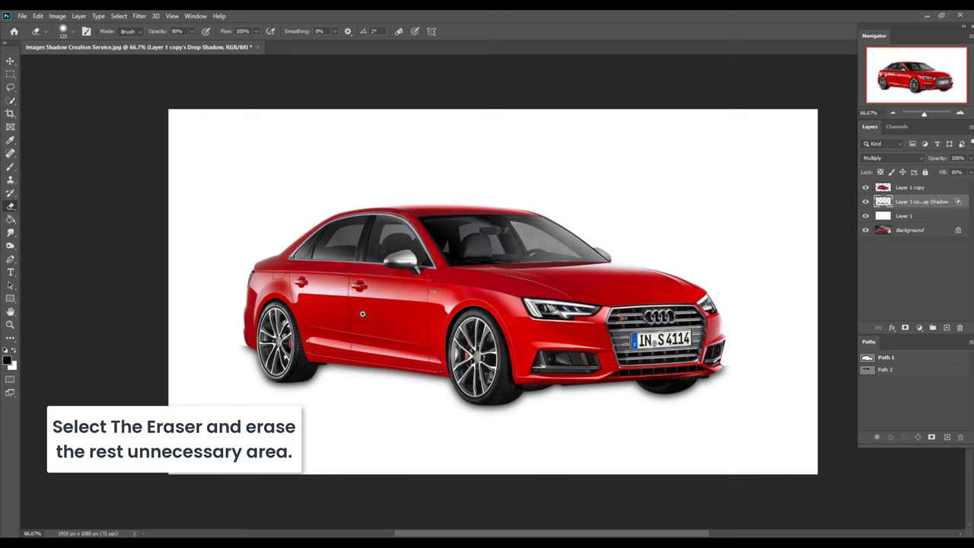
{"action": "scroll", "coordinate": [362, 314], "scroll_direction": "up", "scroll_amount": 1}
{"action": "scroll", "coordinate": [374, 285], "scroll_direction": "up", "scroll_amount": 1}
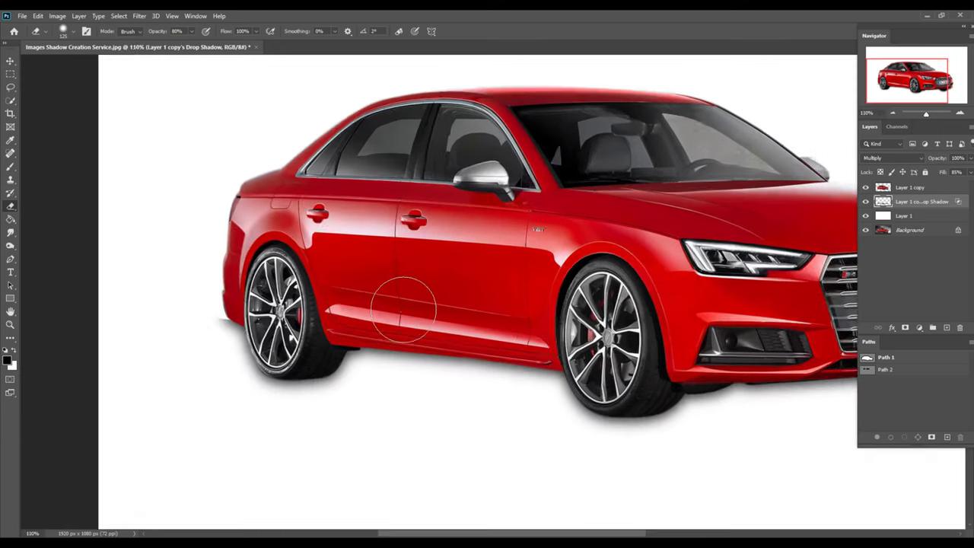
{"action": "scroll", "coordinate": [402, 300], "scroll_direction": "up", "scroll_amount": 2}
{"action": "left_click_drag", "start_coordinate": [406, 284], "coordinate": [444, 246]}
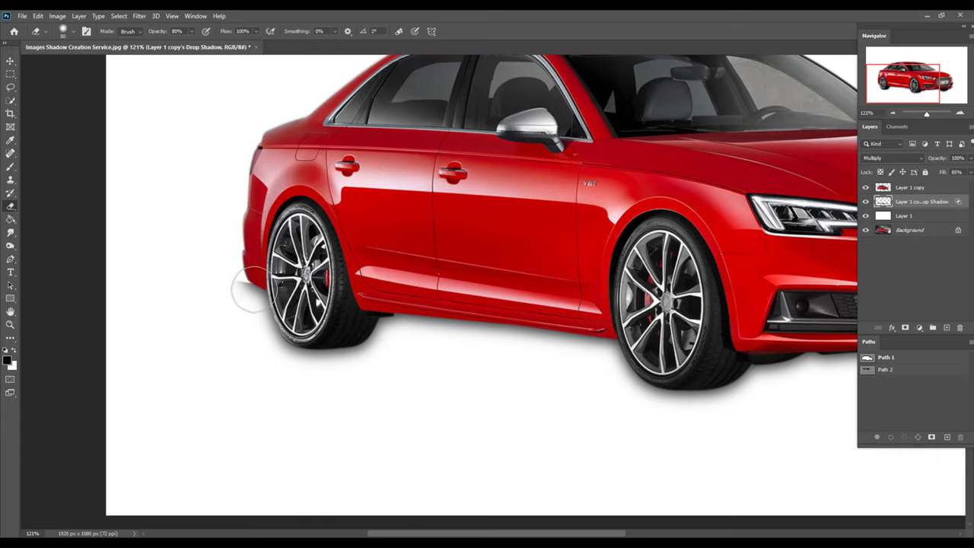
Erase stray shadow beside the rear bumper and tyre, along the sill, and under the front bumper.
{"action": "left_click_drag", "start_coordinate": [214, 292], "coordinate": [198, 282]}
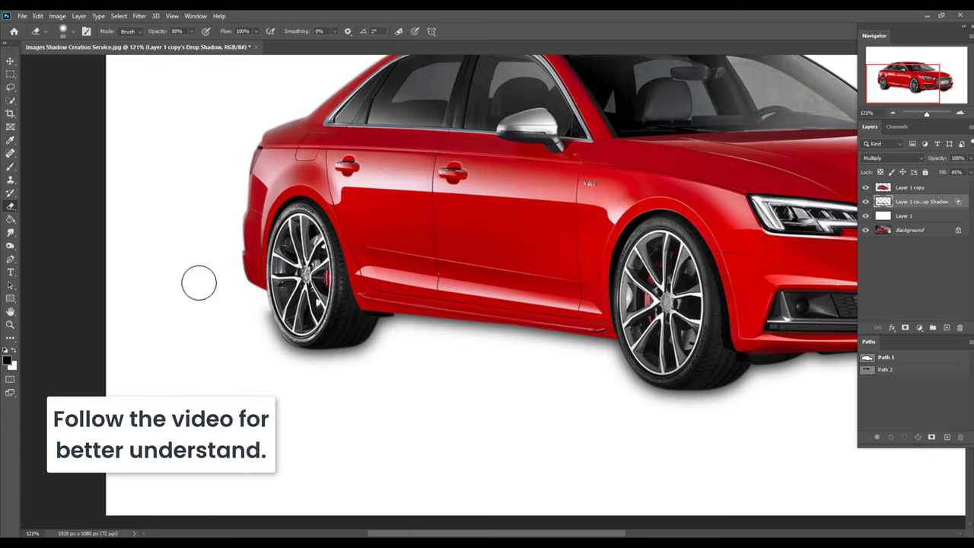
{"action": "left_click_drag", "start_coordinate": [373, 309], "coordinate": [449, 325]}
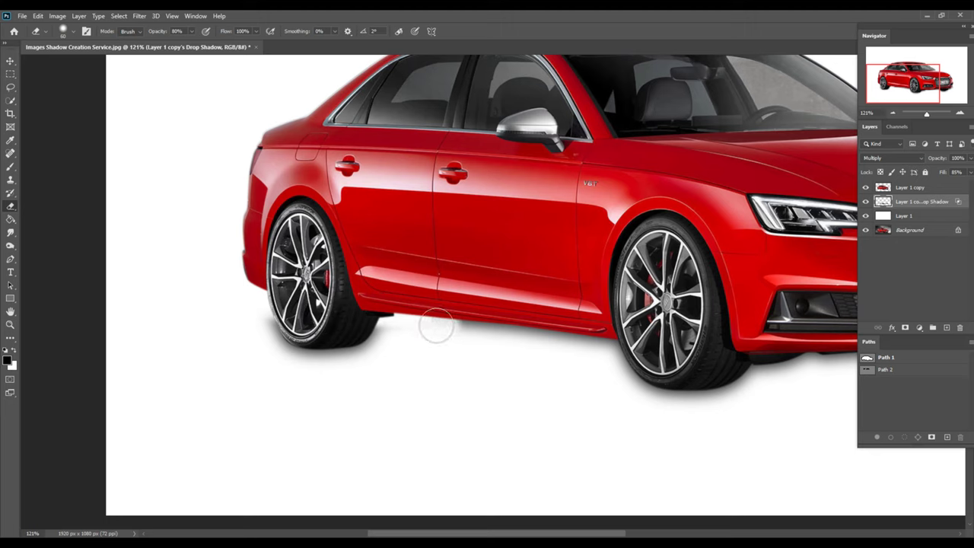
{"action": "left_click_drag", "start_coordinate": [381, 322], "coordinate": [224, 311]}
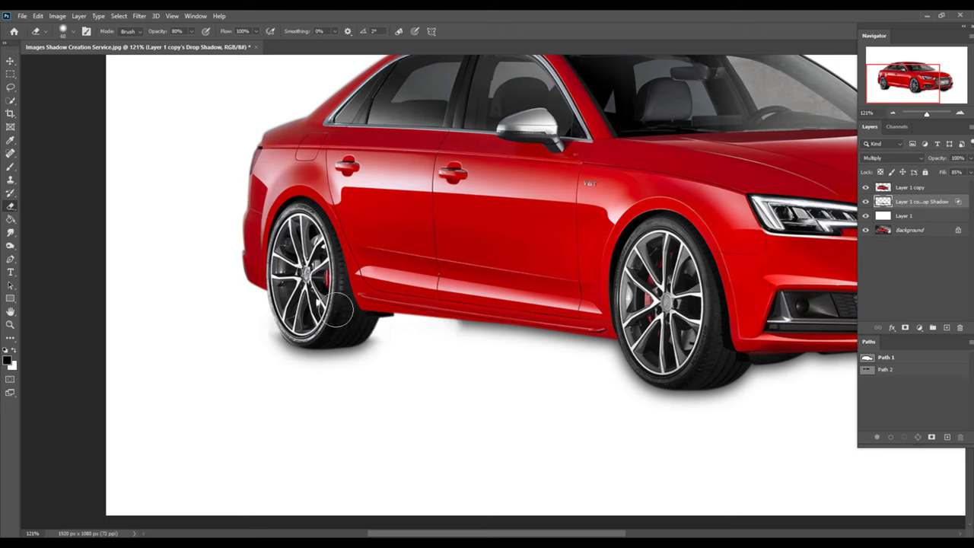
{"action": "mouse_move", "coordinate": [474, 326]}
{"action": "left_mouse_down"}
{"action": "mouse_move", "coordinate": [566, 335]}
{"action": "mouse_move", "coordinate": [565, 347]}
{"action": "left_mouse_up"}
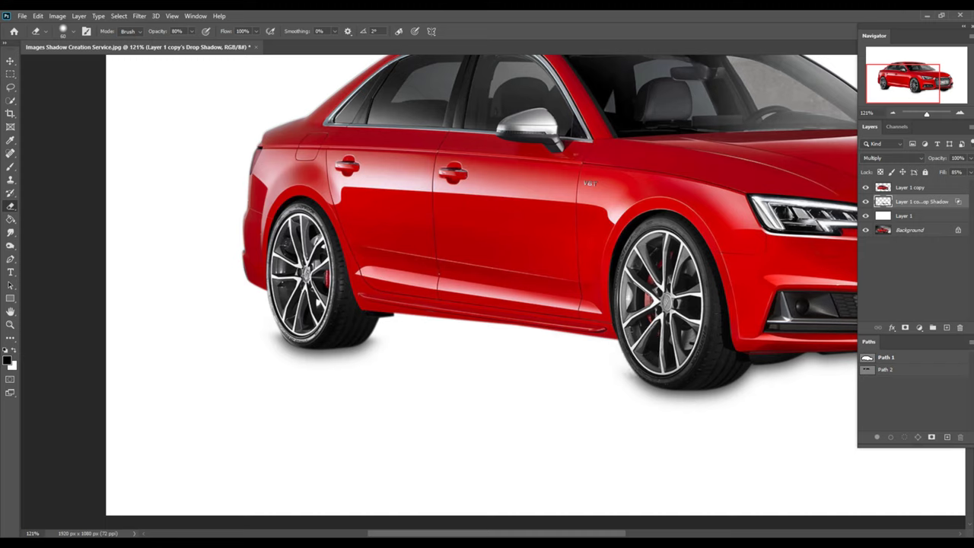
{"action": "left_click_drag", "start_coordinate": [761, 363], "coordinate": [791, 367]}
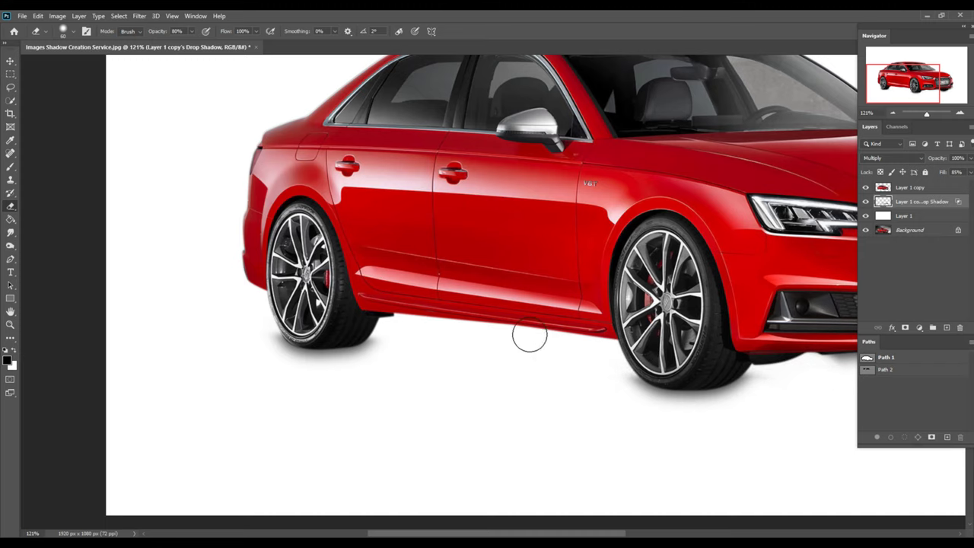
Reduce the eraser to 60 px and pan over to the front bumper's right end.
{"action": "right_click", "coordinate": [611, 318]}
{"action": "key", "text": "Return"}
{"action": "left_click_drag", "start_coordinate": [574, 350], "coordinate": [434, 273]}
{"action": "left_click_drag", "start_coordinate": [640, 269], "coordinate": [520, 270]}
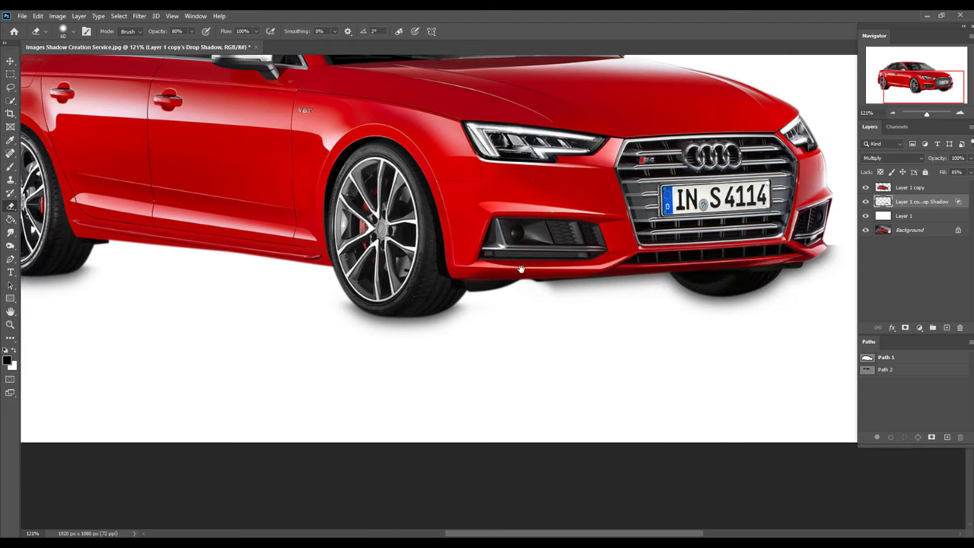
{"action": "scroll", "coordinate": [622, 266], "scroll_direction": "right", "scroll_amount": 2}
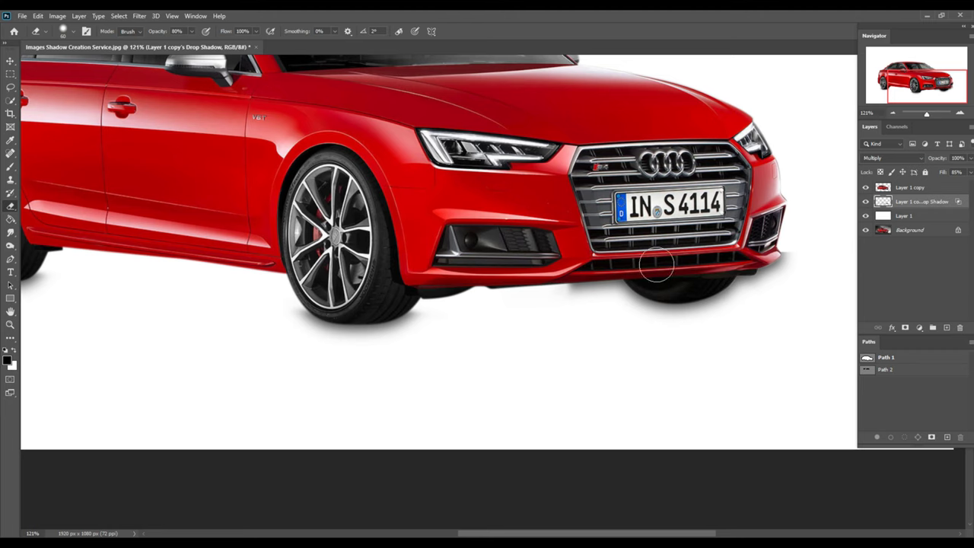
{"action": "left_click_drag", "start_coordinate": [632, 273], "coordinate": [532, 290]}
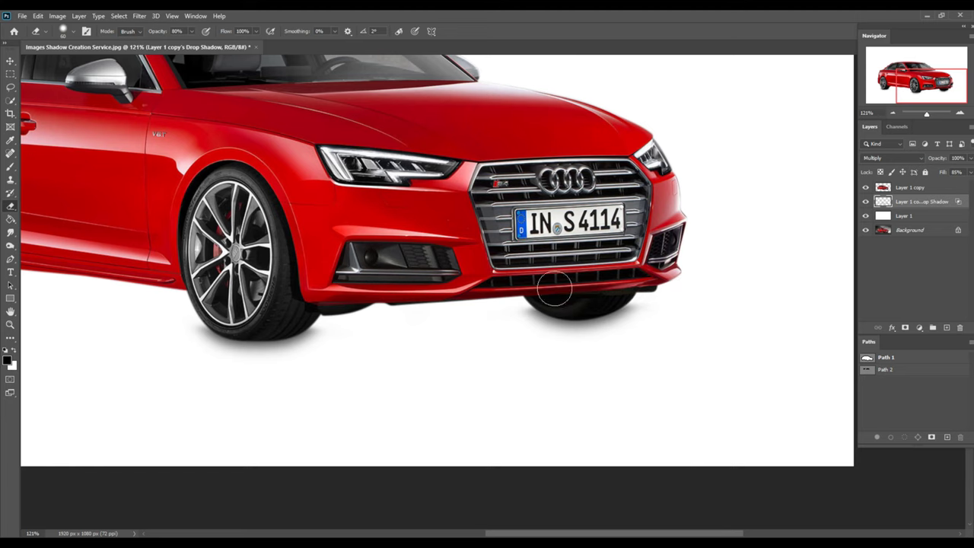
{"action": "scroll", "coordinate": [589, 268], "scroll_direction": "down", "scroll_amount": 1}
{"action": "scroll", "coordinate": [494, 266], "scroll_direction": "down", "scroll_amount": 1}
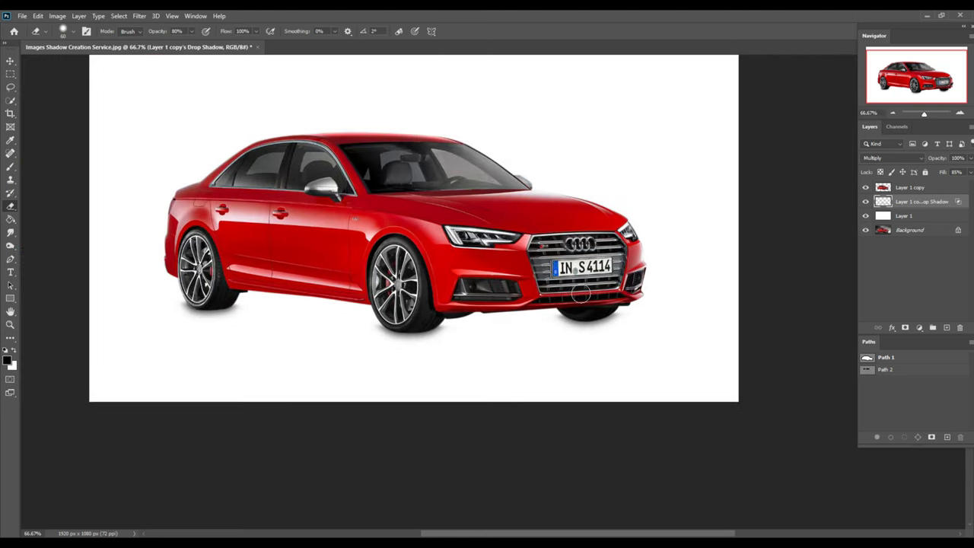
{"action": "scroll", "coordinate": [586, 294], "scroll_direction": "up", "scroll_amount": 1}
{"action": "scroll", "coordinate": [586, 294], "scroll_direction": "up", "scroll_amount": 2}
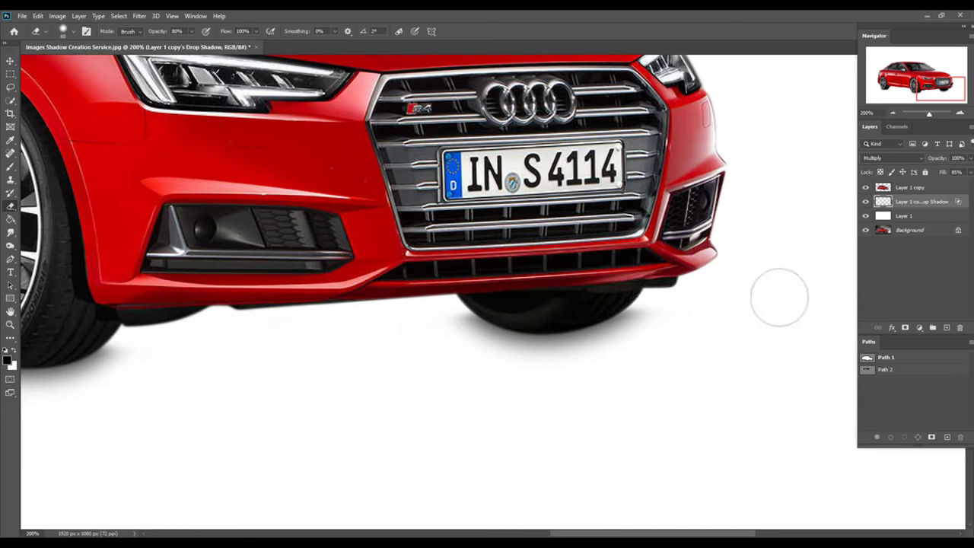
{"action": "scroll", "coordinate": [551, 295], "scroll_direction": "left", "scroll_amount": 5}
{"action": "scroll", "coordinate": [544, 319], "scroll_direction": "left", "scroll_amount": 3}
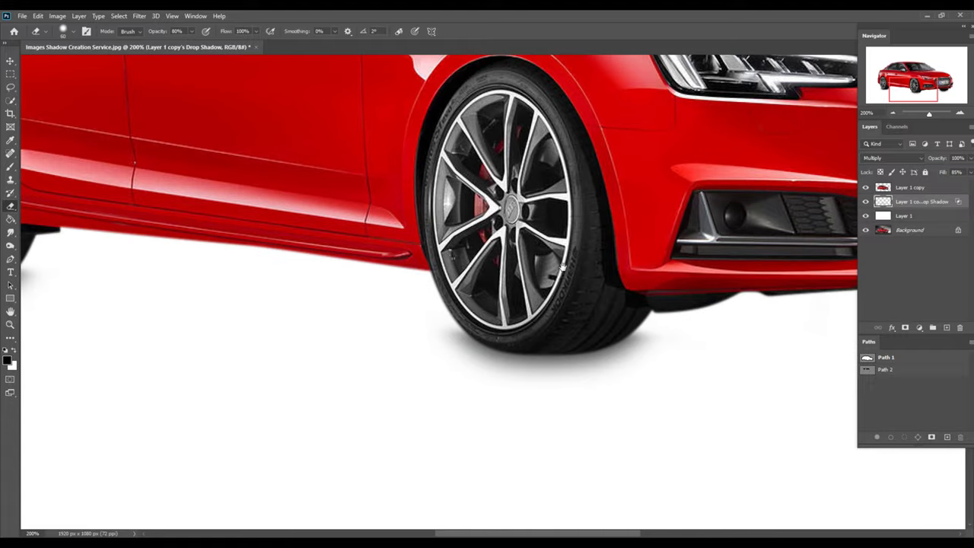
{"action": "scroll", "coordinate": [317, 300], "scroll_direction": "down", "scroll_amount": 2}
{"action": "scroll", "coordinate": [287, 285], "scroll_direction": "up", "scroll_amount": 1}
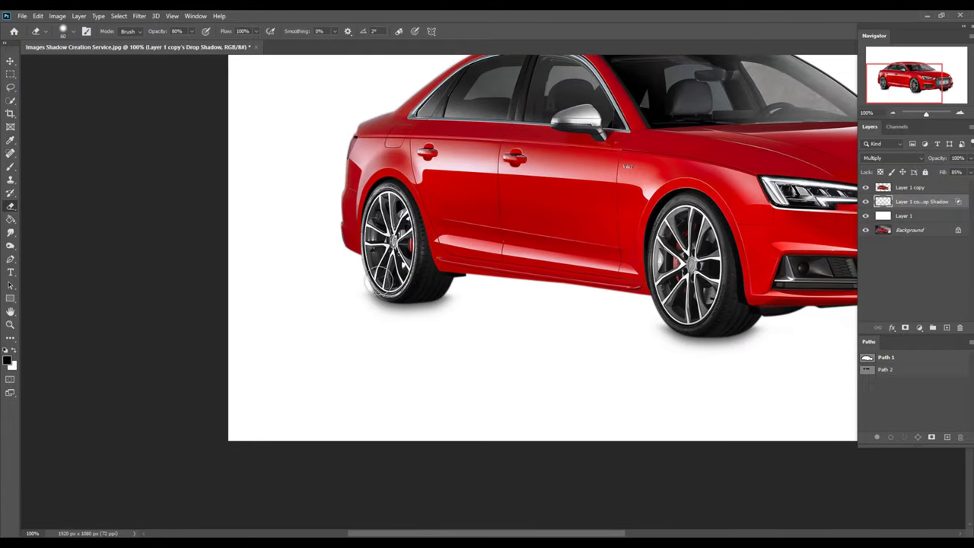
{"action": "key", "text": "v"}
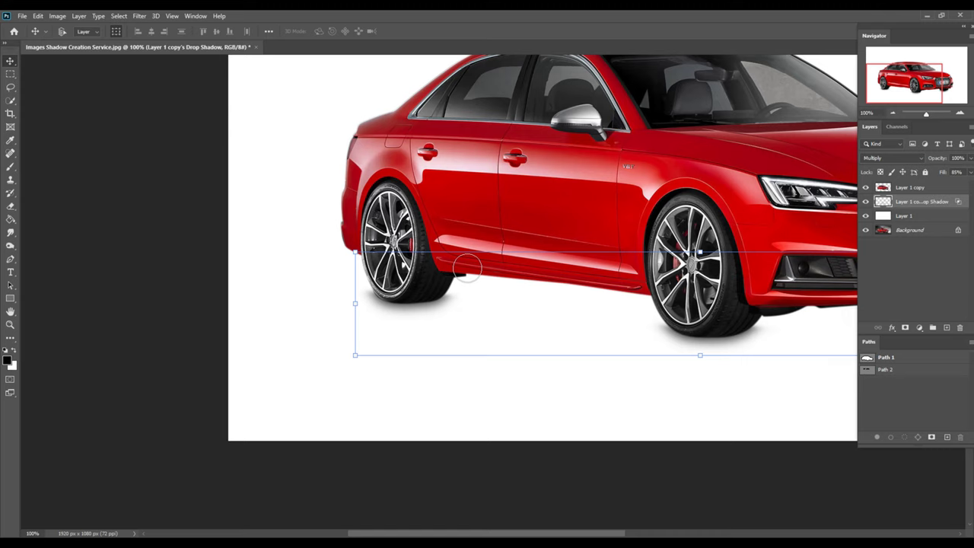
{"action": "scroll", "coordinate": [565, 266], "scroll_direction": "down", "scroll_amount": 2}
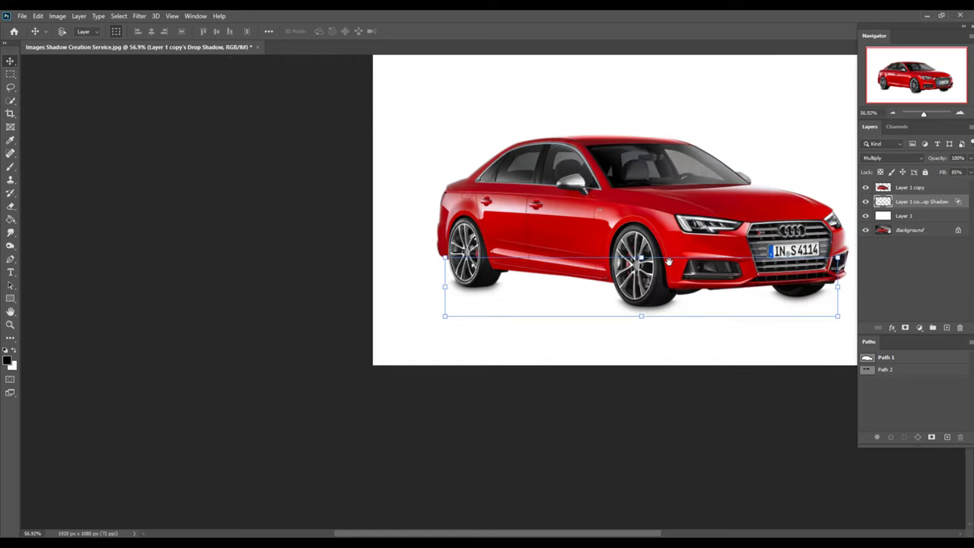
{"action": "scroll", "coordinate": [571, 274], "scroll_direction": "down", "scroll_amount": 1}
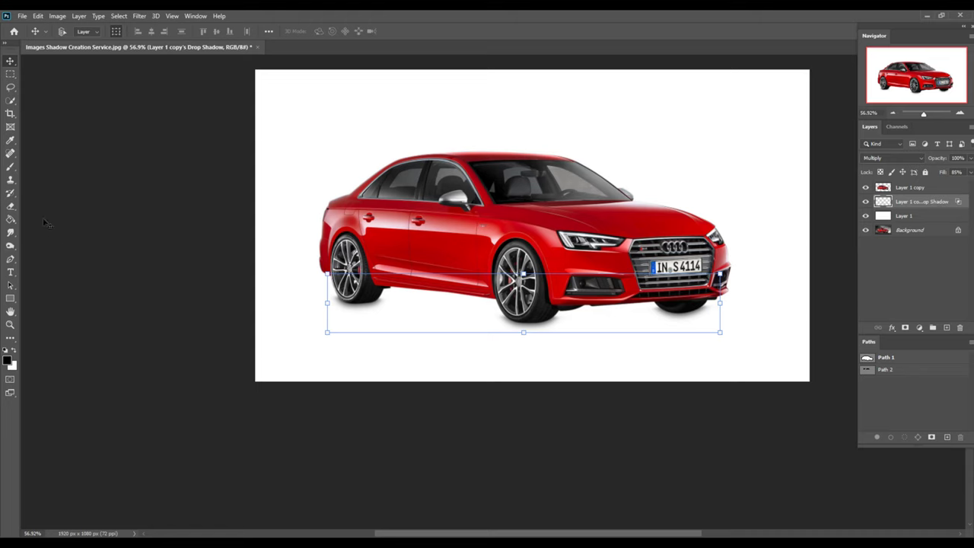
{"action": "left_click", "coordinate": [10, 74]}
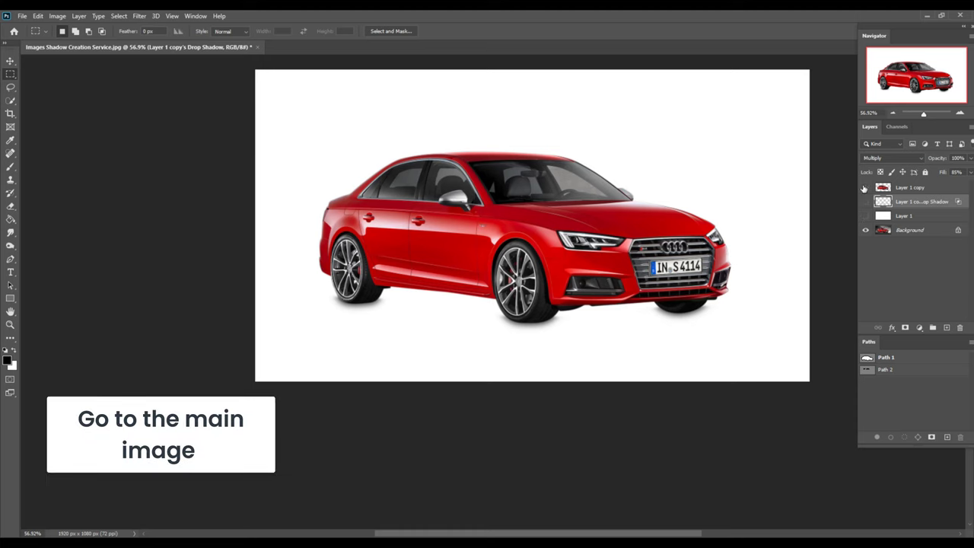
Hide the top three cut-out layers and switch to the Pen Tool, zoomed on the shadow.
{"action": "left_click_drag", "start_coordinate": [865, 188], "coordinate": [865, 216]}
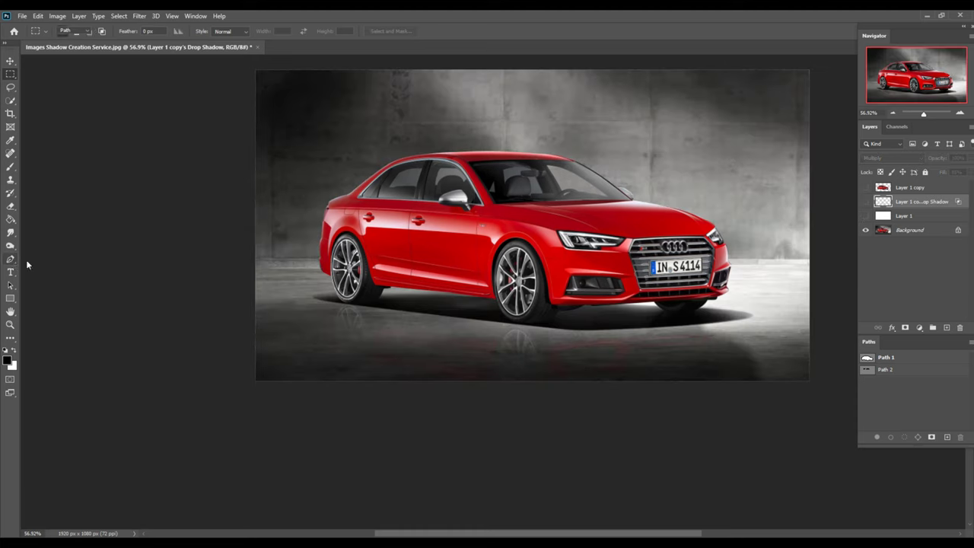
{"action": "right_click", "coordinate": [11, 259]}
{"action": "left_click", "coordinate": [54, 265]}
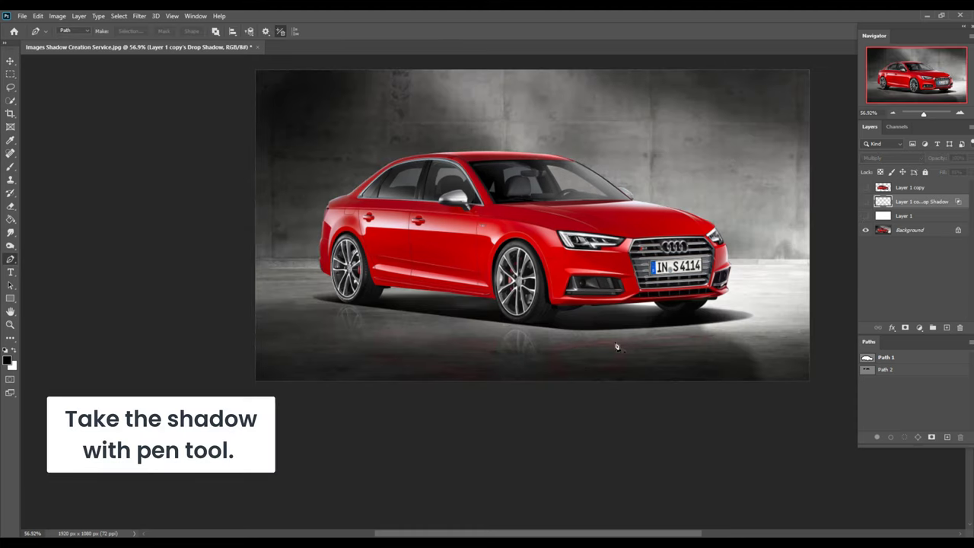
{"action": "scroll", "coordinate": [615, 344], "scroll_direction": "up", "scroll_amount": 2}
{"action": "scroll", "coordinate": [601, 339], "scroll_direction": "up", "scroll_amount": 3}
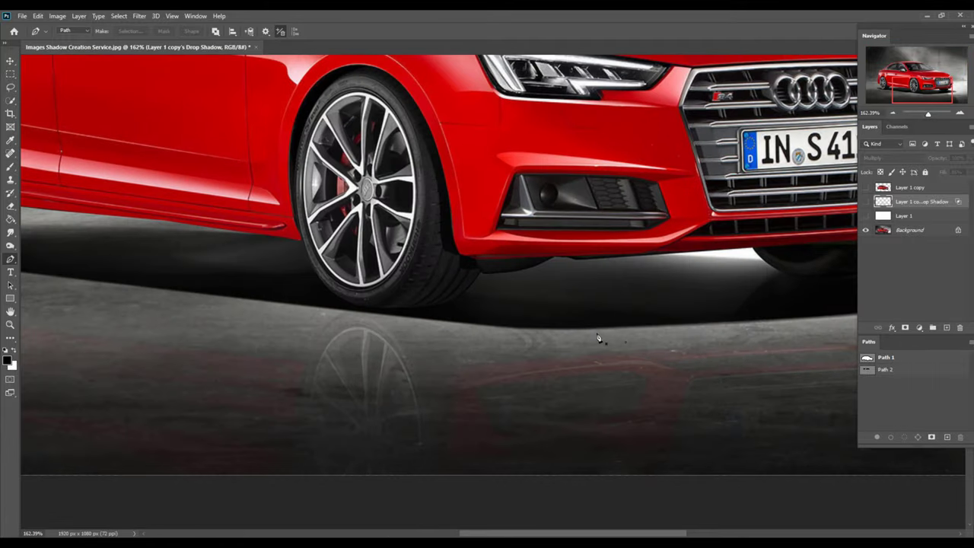
{"action": "scroll", "coordinate": [513, 337], "scroll_direction": "left", "scroll_amount": 3}
Place the first pen anchors along the ground shadow's edge toward the rear.
{"action": "left_click", "coordinate": [492, 337]}
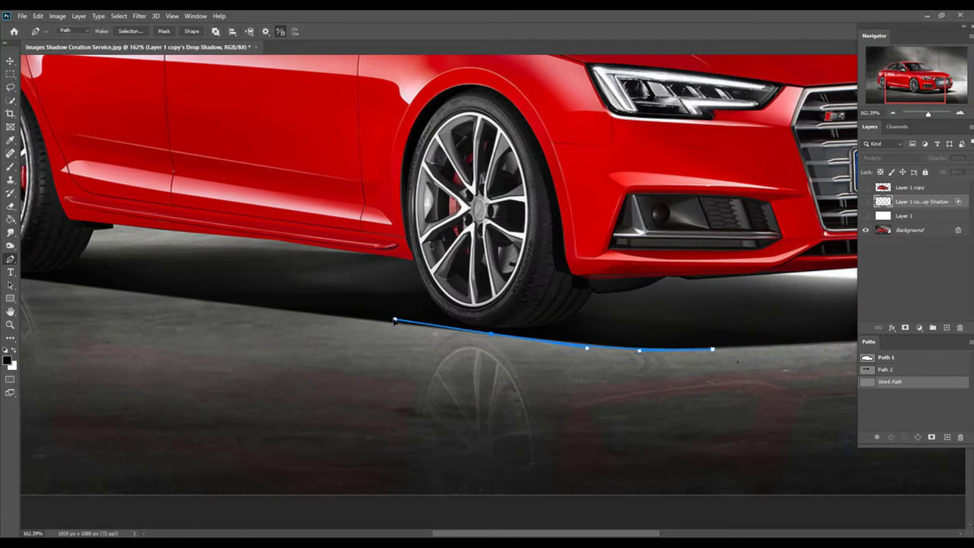
{"action": "left_click", "coordinate": [377, 321]}
{"action": "scroll", "coordinate": [291, 259], "scroll_direction": "down", "scroll_amount": 1}
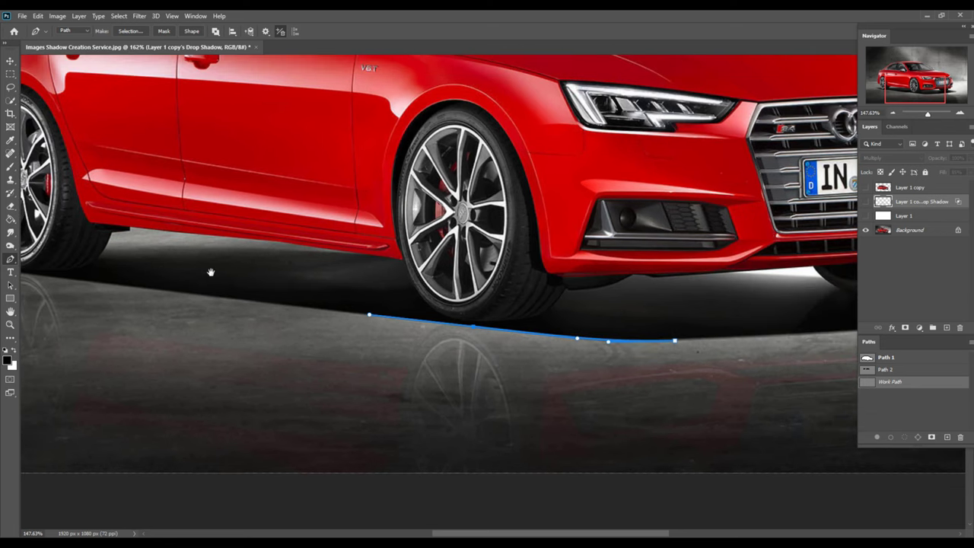
{"action": "scroll", "coordinate": [430, 310], "scroll_direction": "left", "scroll_amount": 3}
{"action": "scroll", "coordinate": [446, 315], "scroll_direction": "left", "scroll_amount": 2}
{"action": "scroll", "coordinate": [400, 320], "scroll_direction": "left", "scroll_amount": 1}
{"action": "left_click", "coordinate": [390, 301]}
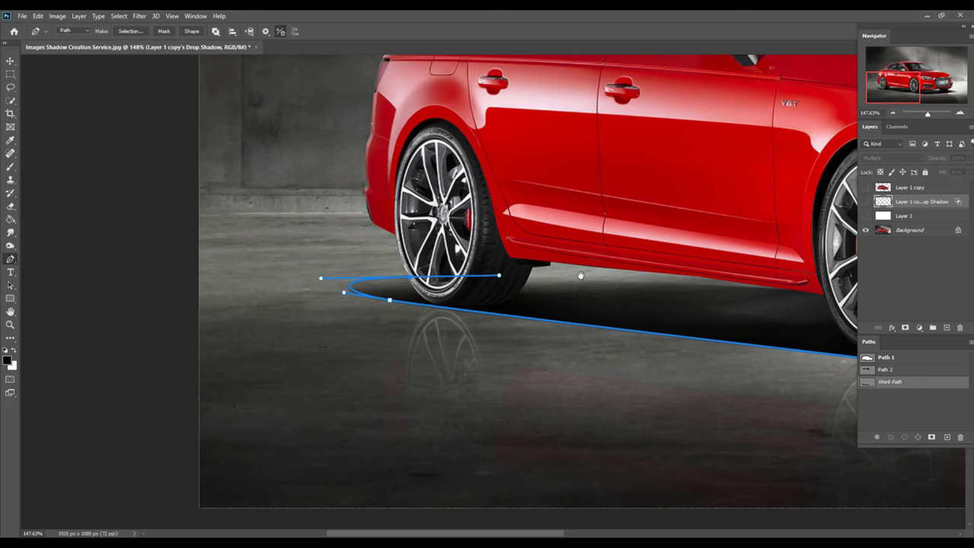
{"action": "left_click_drag", "start_coordinate": [580, 275], "coordinate": [364, 276]}
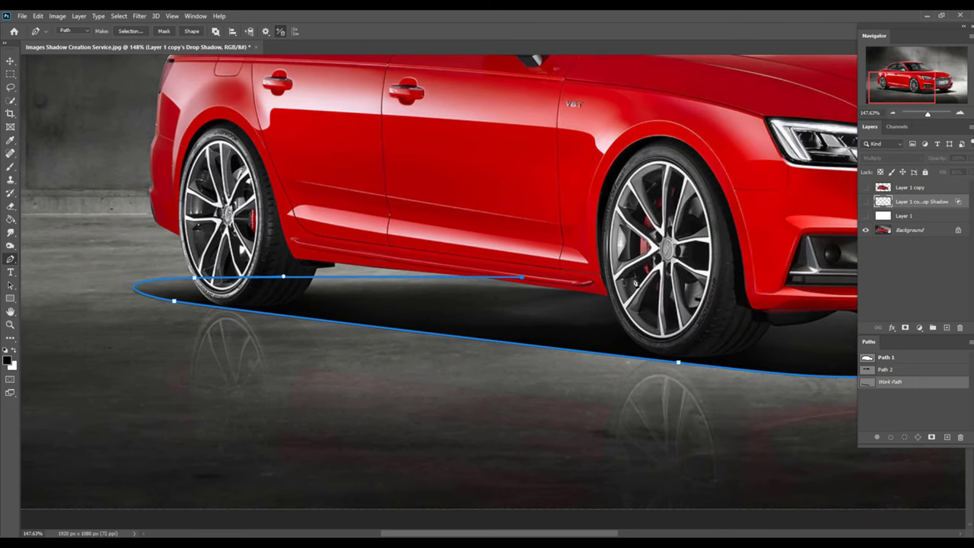
{"action": "scroll", "coordinate": [522, 277], "scroll_direction": "right", "scroll_amount": 5}
{"action": "scroll", "coordinate": [548, 276], "scroll_direction": "right", "scroll_amount": 3}
{"action": "scroll", "coordinate": [593, 274], "scroll_direction": "right", "scroll_amount": 1}
{"action": "scroll", "coordinate": [649, 272], "scroll_direction": "right", "scroll_amount": 2}
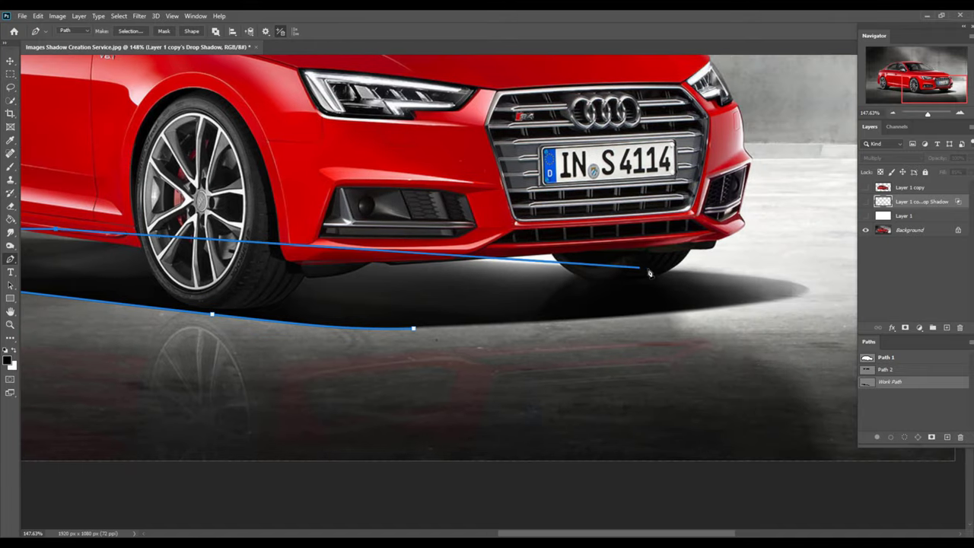
Carry the anchors around the shadow's front tip and close the oval along its lower edge.
{"action": "left_click", "coordinate": [450, 259]}
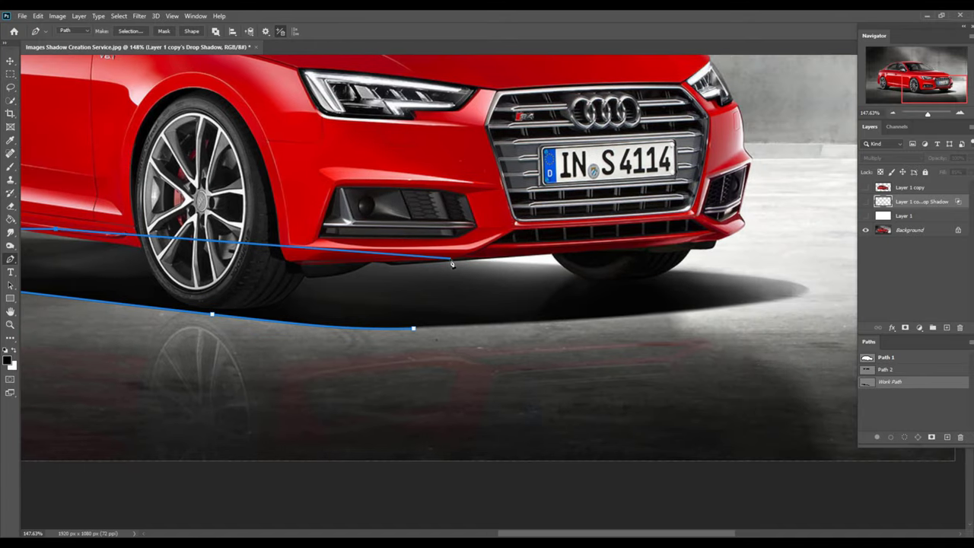
{"action": "left_click", "coordinate": [783, 284]}
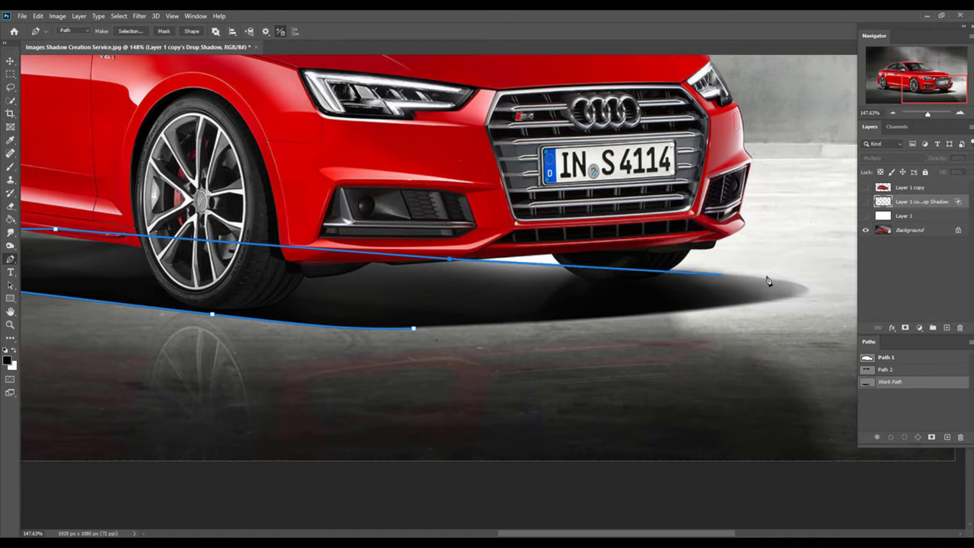
{"action": "left_click_drag", "start_coordinate": [782, 283], "coordinate": [751, 273]}
{"action": "left_click", "coordinate": [820, 281]}
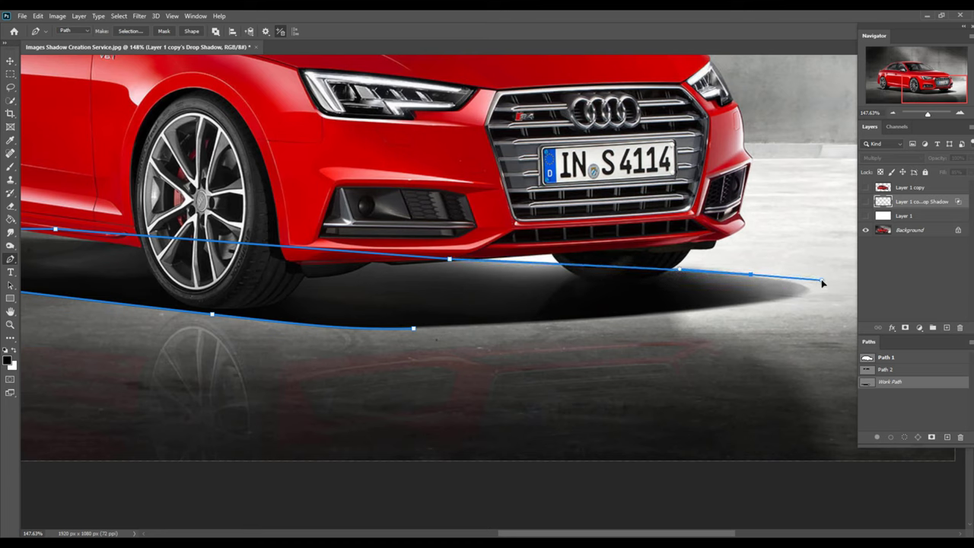
{"action": "left_click", "coordinate": [719, 308]}
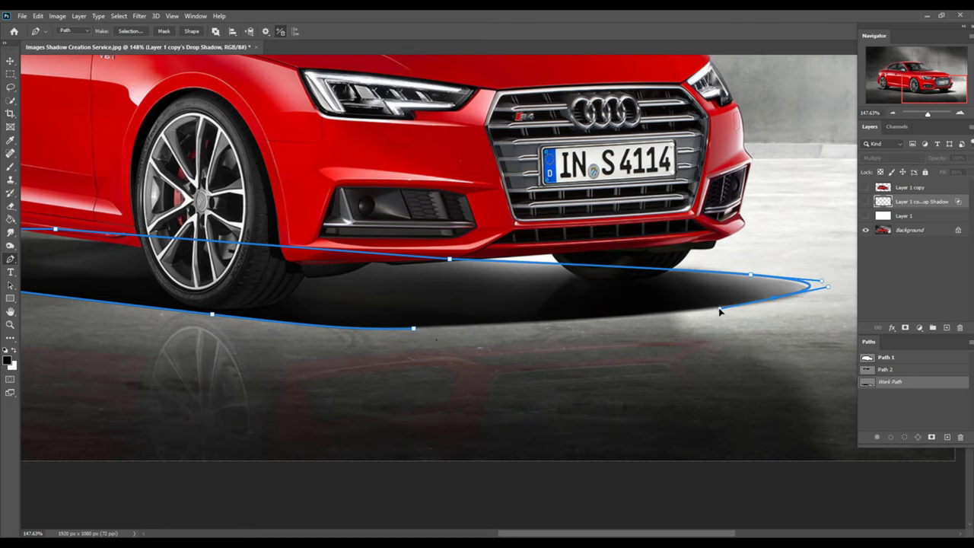
{"action": "left_click", "coordinate": [414, 328]}
{"action": "left_click_drag", "start_coordinate": [414, 332], "coordinate": [309, 328]}
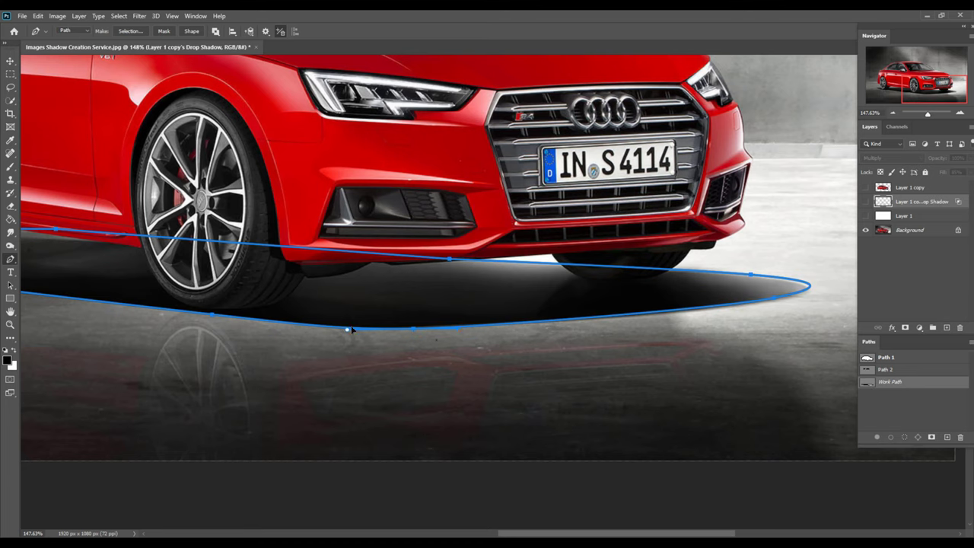
{"action": "scroll", "coordinate": [455, 301], "scroll_direction": "down", "scroll_amount": 5}
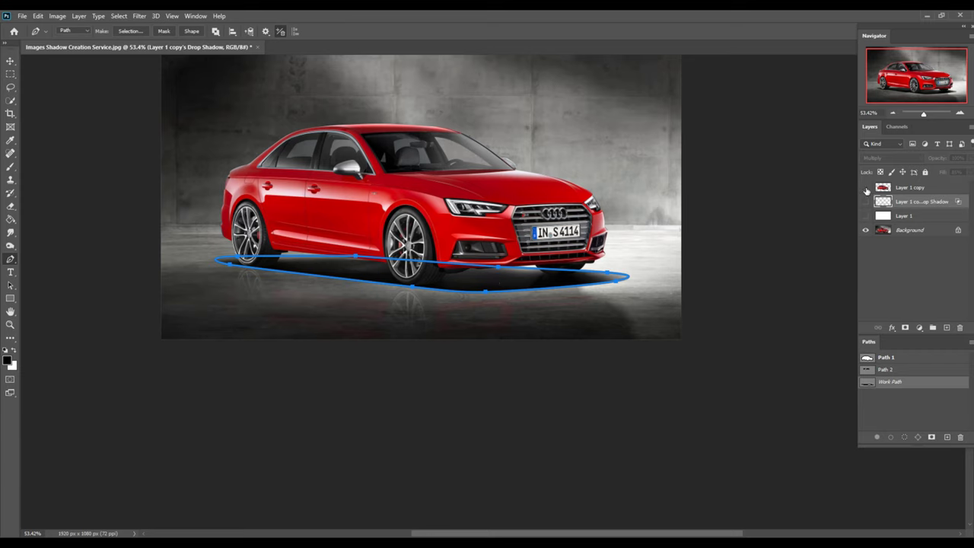
Show the cut-out layers again and turn the shadow path into a 10 px feathered selection.
{"action": "left_click_drag", "start_coordinate": [866, 191], "coordinate": [865, 216]}
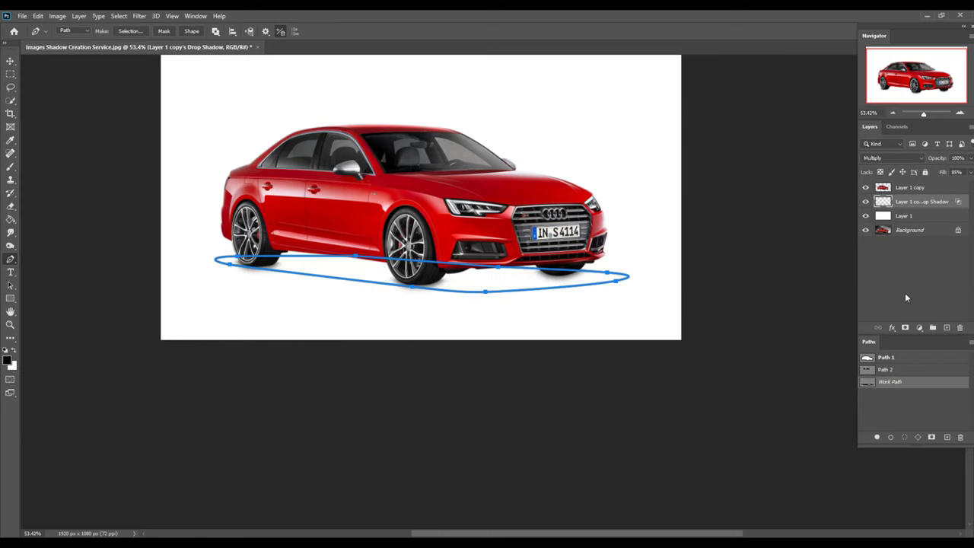
{"action": "left_click", "coordinate": [905, 438]}
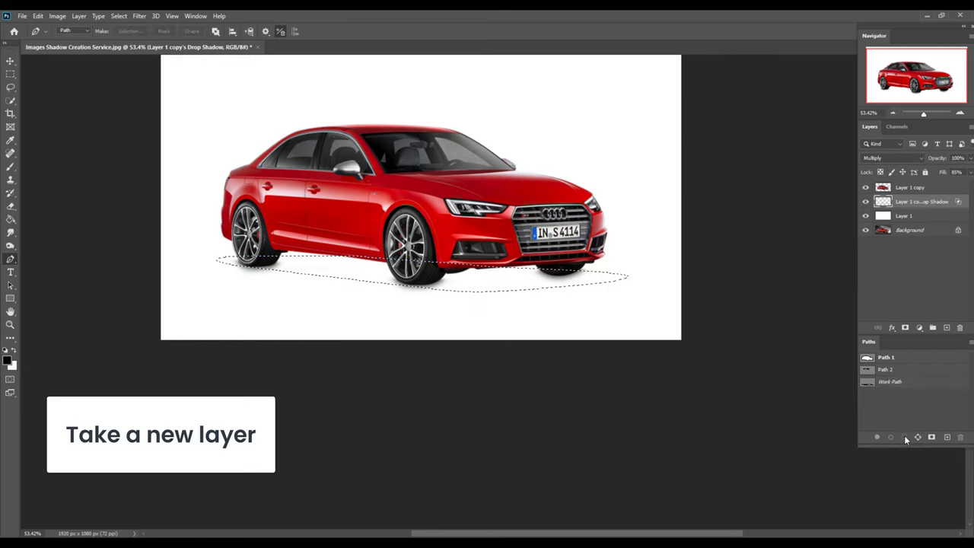
{"action": "right_click", "coordinate": [470, 227]}
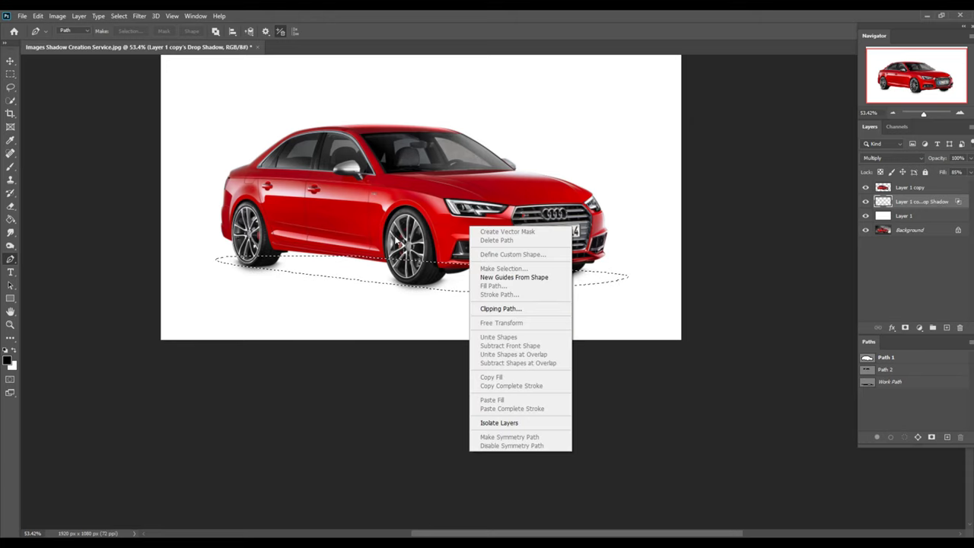
{"action": "key", "text": "Escape"}
{"action": "key", "text": "m"}
{"action": "right_click", "coordinate": [454, 215]}
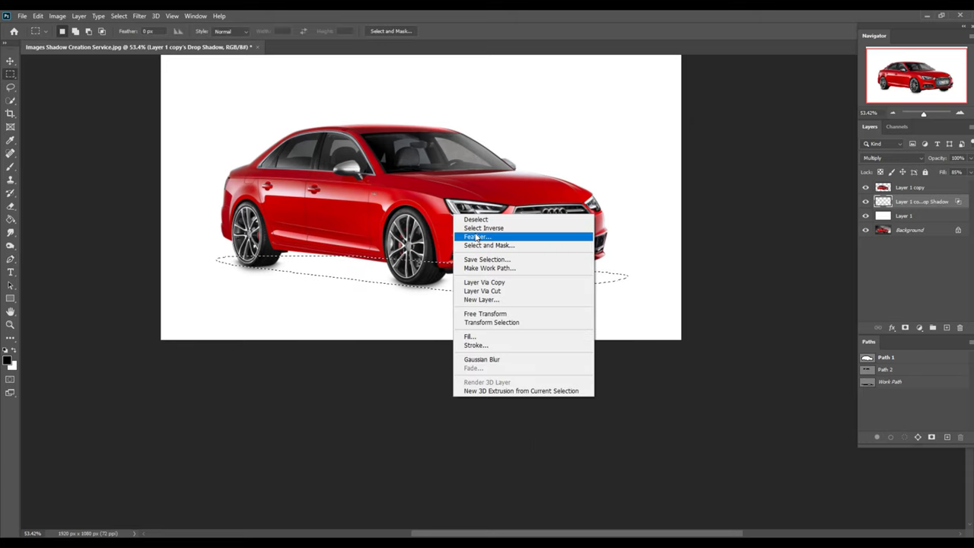
{"action": "left_click", "coordinate": [478, 236]}
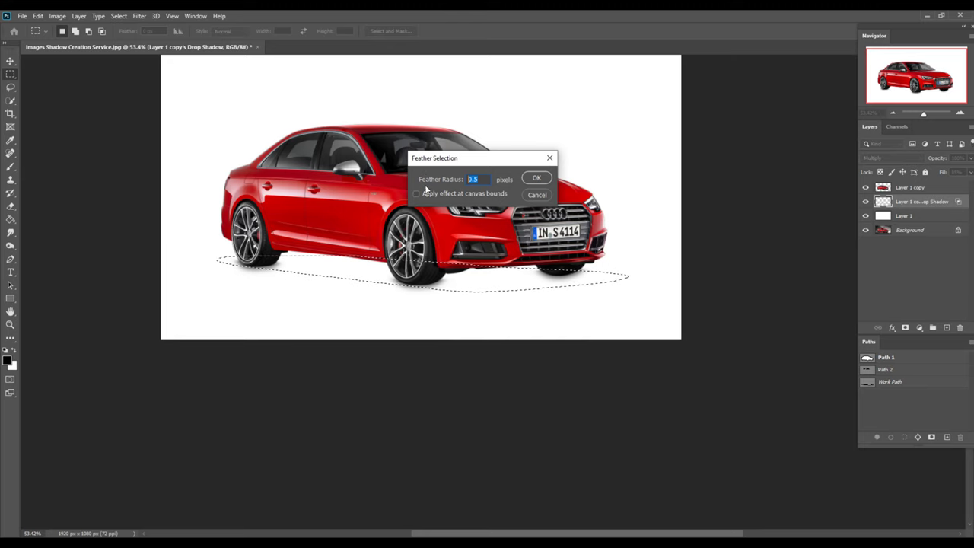
{"action": "type", "text": "10"}
{"action": "left_click", "coordinate": [535, 178]}
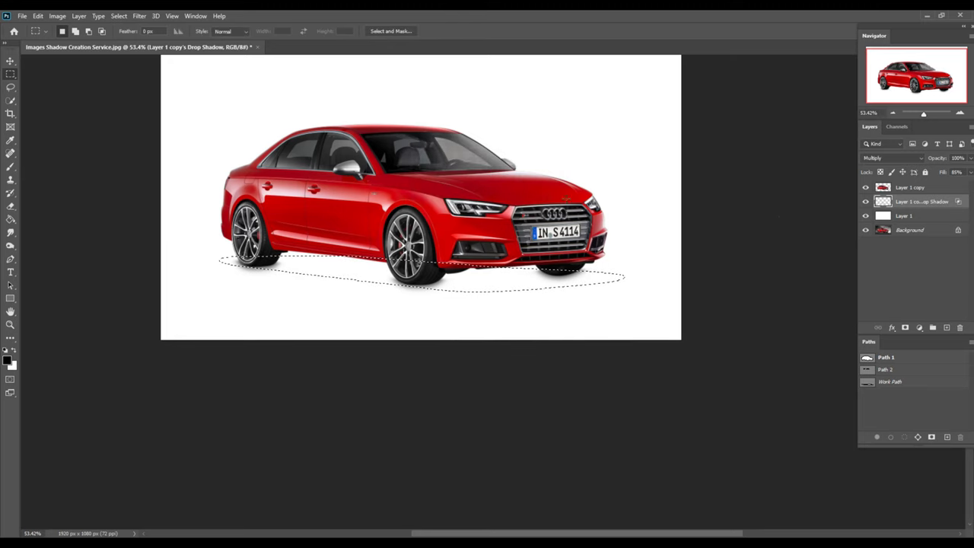
Add a new Layer 2 and fill the feathered shadow selection with black foreground colour.
{"action": "left_click", "coordinate": [946, 328]}
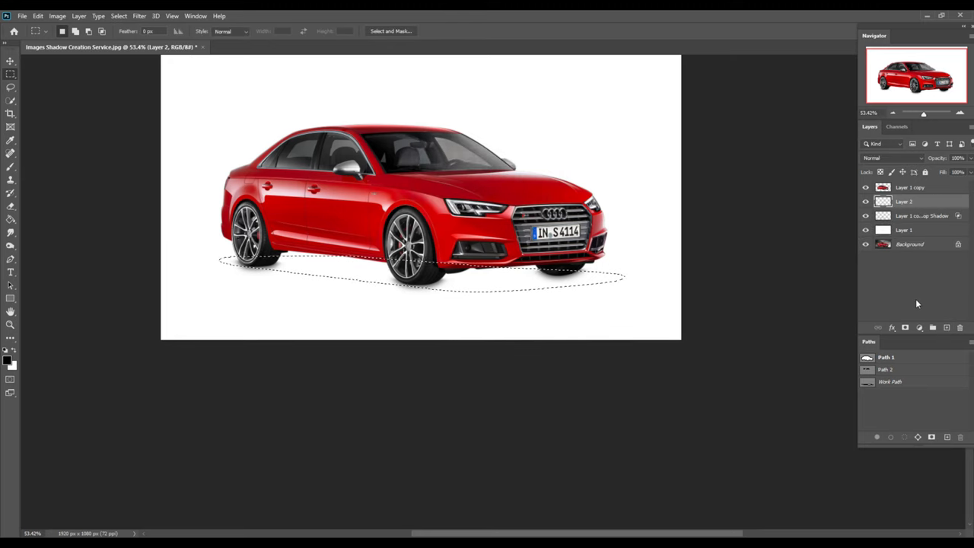
{"action": "left_click", "coordinate": [37, 15]}
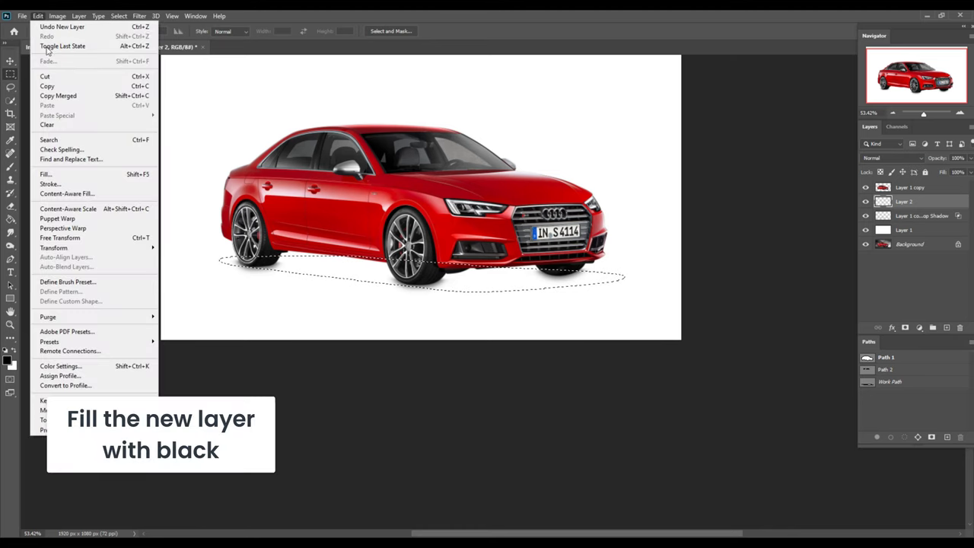
{"action": "left_click", "coordinate": [63, 174]}
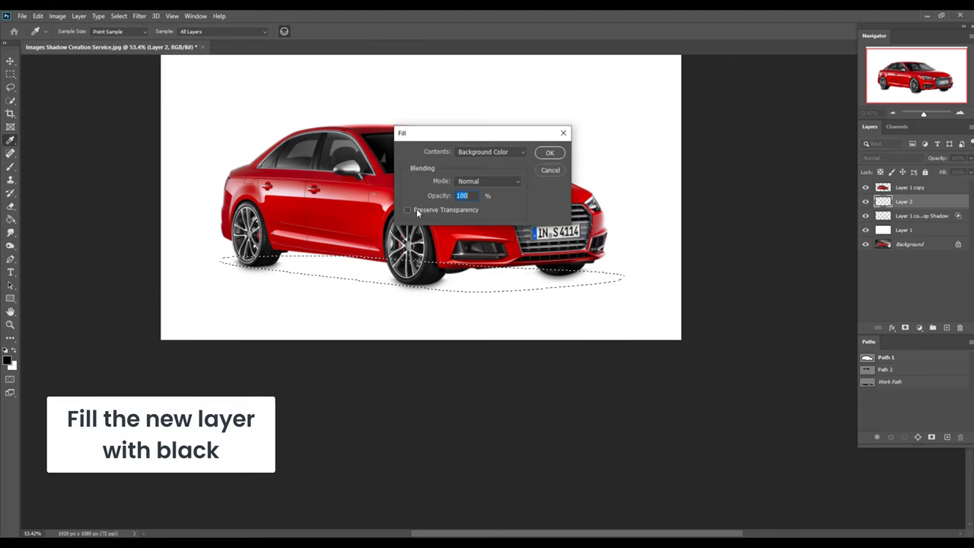
{"action": "left_click", "coordinate": [511, 150]}
{"action": "left_click", "coordinate": [481, 163]}
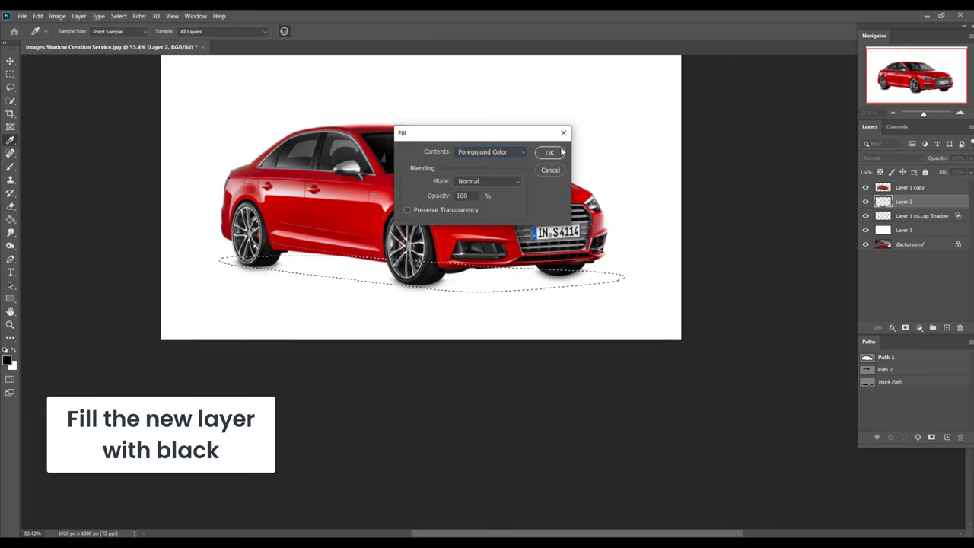
{"action": "left_click", "coordinate": [552, 155]}
Deselect the shadow selection from the canvas's selection menu.
{"action": "key", "text": "m"}
{"action": "right_click", "coordinate": [409, 161]}
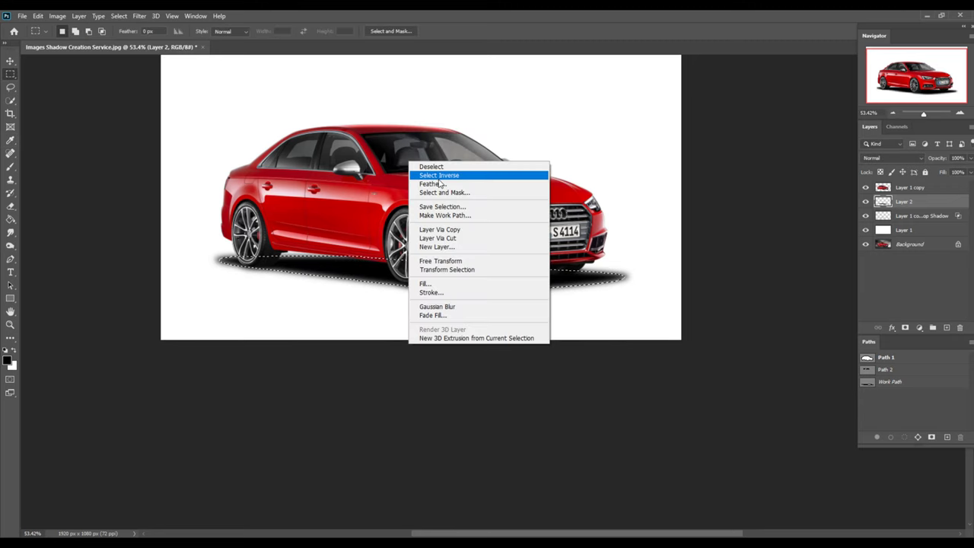
{"action": "left_click", "coordinate": [431, 167]}
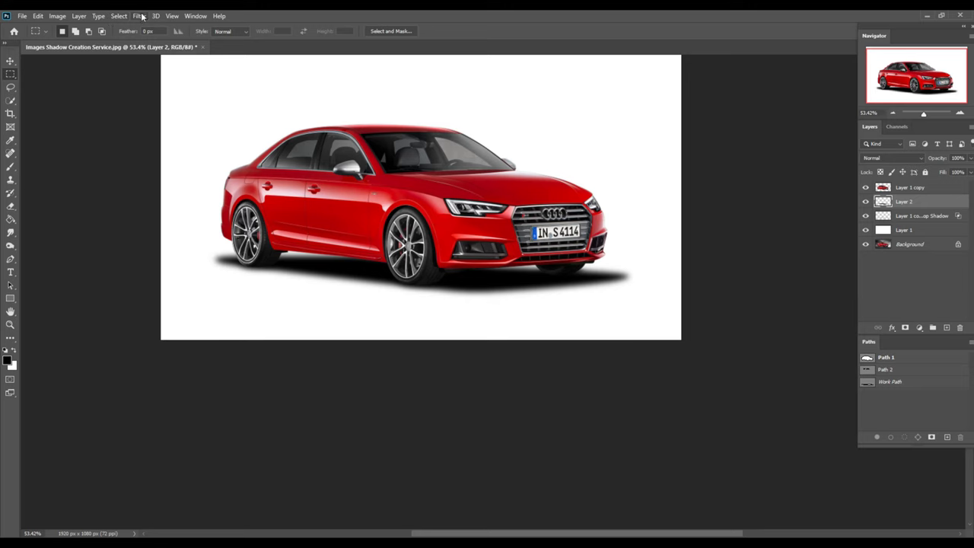
Blur Layer 2's black shadow with a 10 px Gaussian Blur and lower its opacity to about 60%.
{"action": "left_click", "coordinate": [141, 16]}
{"action": "mouse_move", "coordinate": [194, 130]}
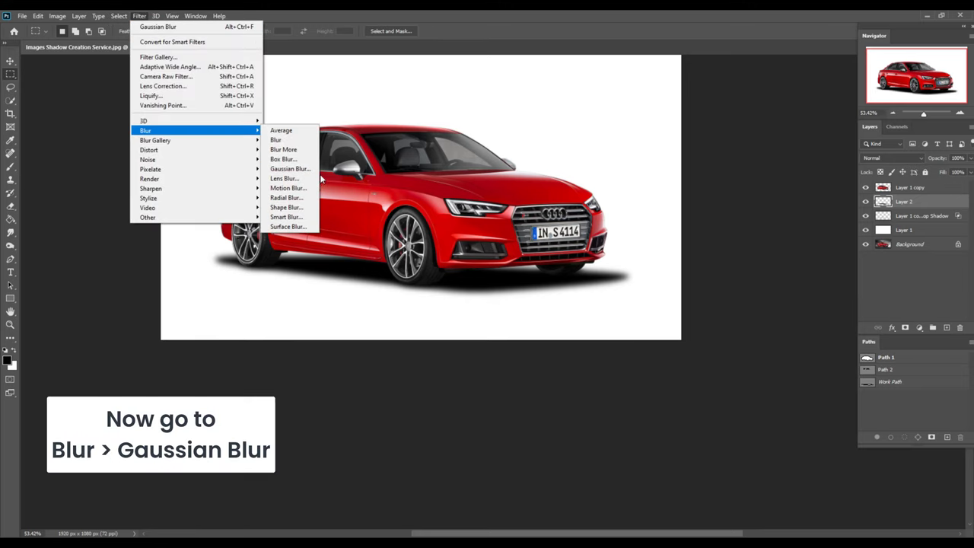
{"action": "left_click", "coordinate": [303, 169]}
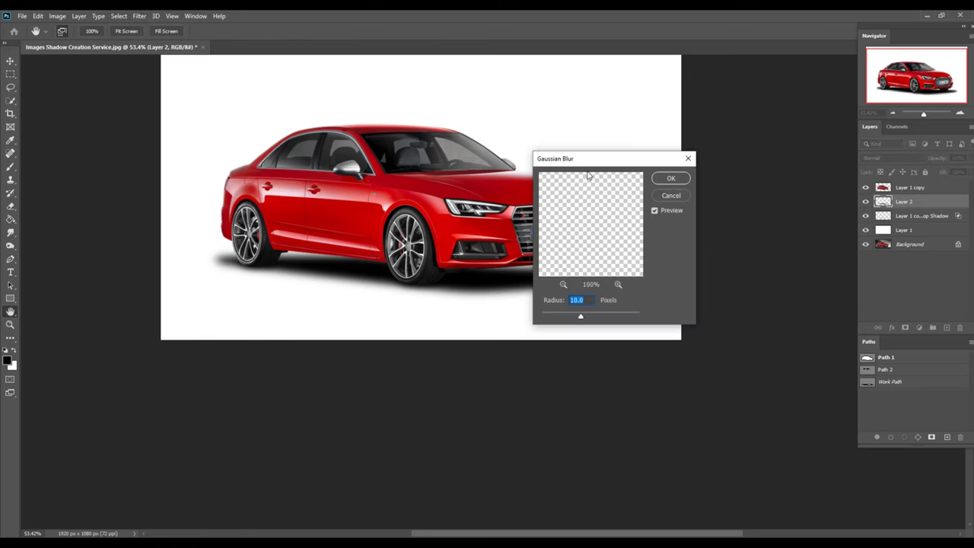
{"action": "left_click", "coordinate": [671, 178]}
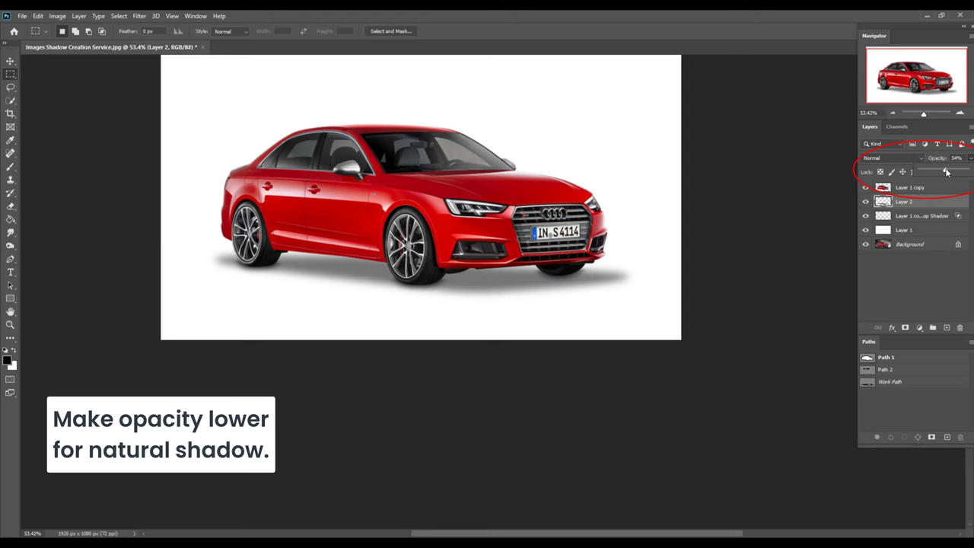
{"action": "left_click_drag", "start_coordinate": [948, 172], "coordinate": [949, 172]}
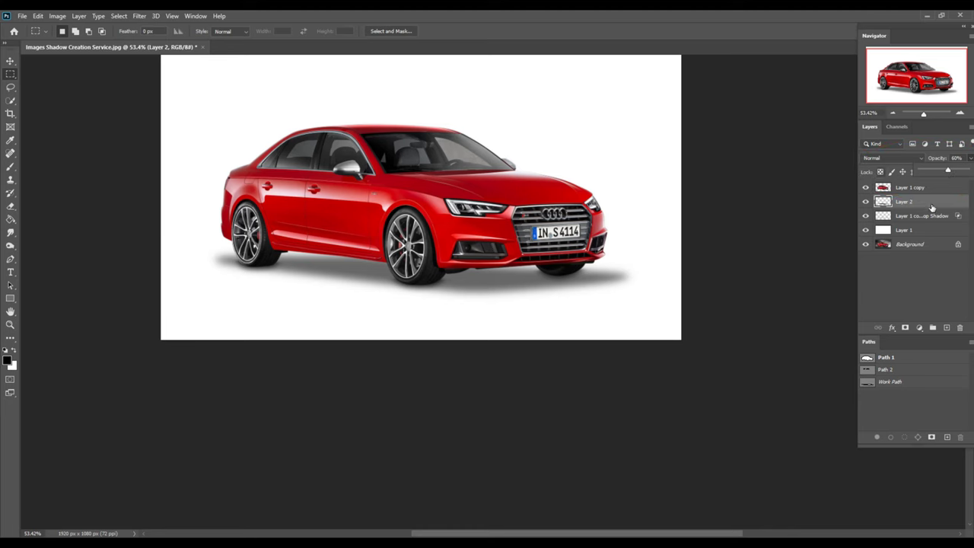
Finish setting the shadow layer's opacity to about 60%.
{"action": "left_click", "coordinate": [896, 204]}
{"action": "scroll", "coordinate": [640, 300], "scroll_direction": "up", "scroll_amount": 2}
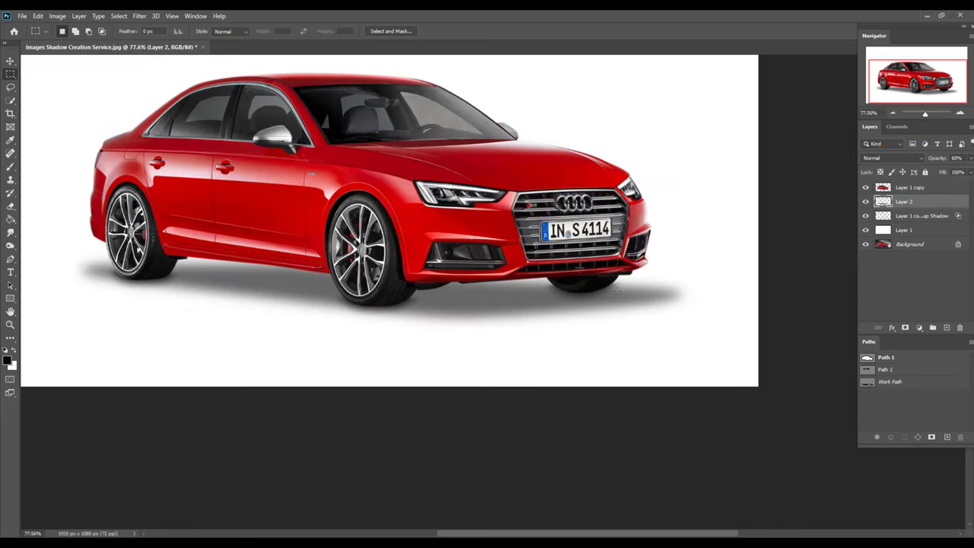
{"action": "scroll", "coordinate": [639, 304], "scroll_direction": "up", "scroll_amount": 3}
{"action": "scroll", "coordinate": [639, 305], "scroll_direction": "down", "scroll_amount": 4}
{"action": "scroll", "coordinate": [631, 297], "scroll_direction": "down", "scroll_amount": 1}
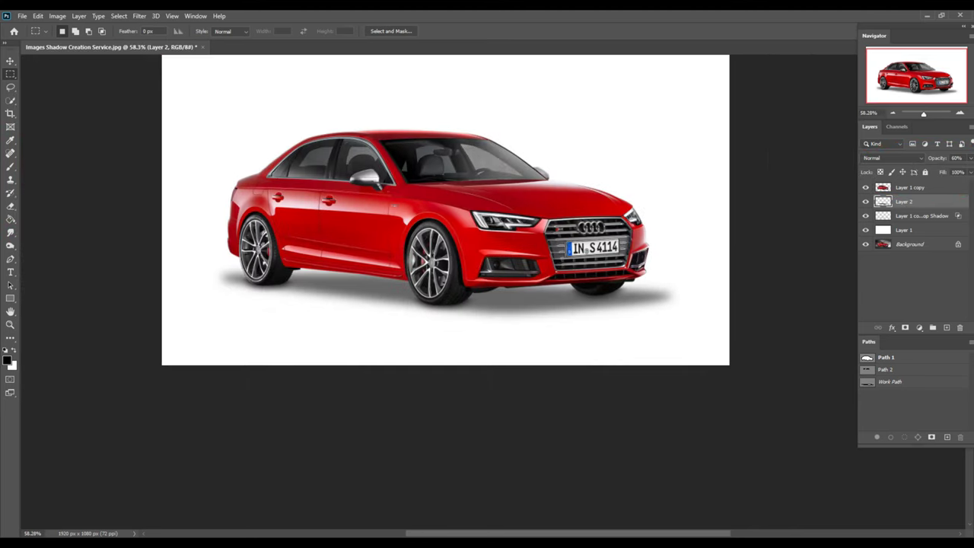
Switch to the Eraser Tool and undo a test erase under the front bumper.
{"action": "right_click", "coordinate": [9, 228]}
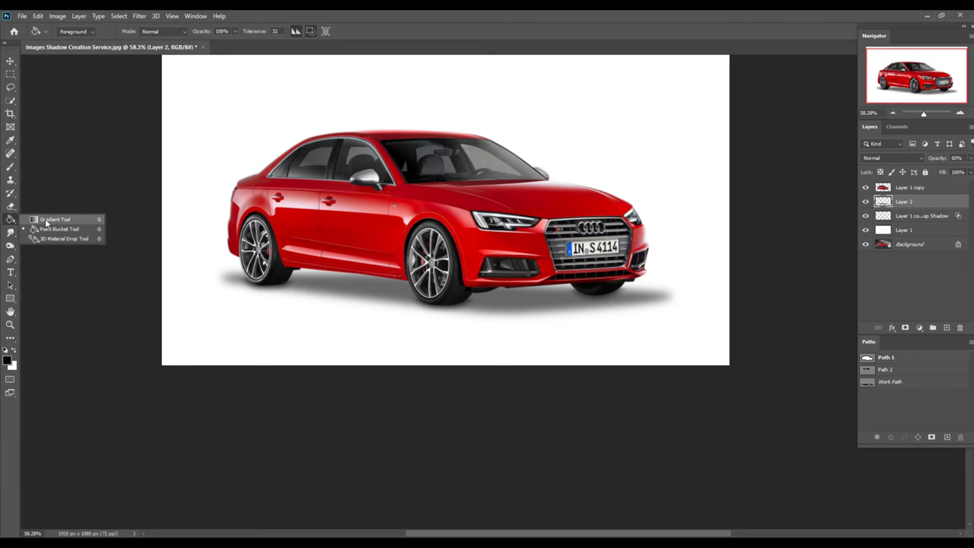
{"action": "left_click", "coordinate": [10, 205]}
{"action": "left_click", "coordinate": [45, 210]}
{"action": "scroll", "coordinate": [452, 337], "scroll_direction": "up", "scroll_amount": 2}
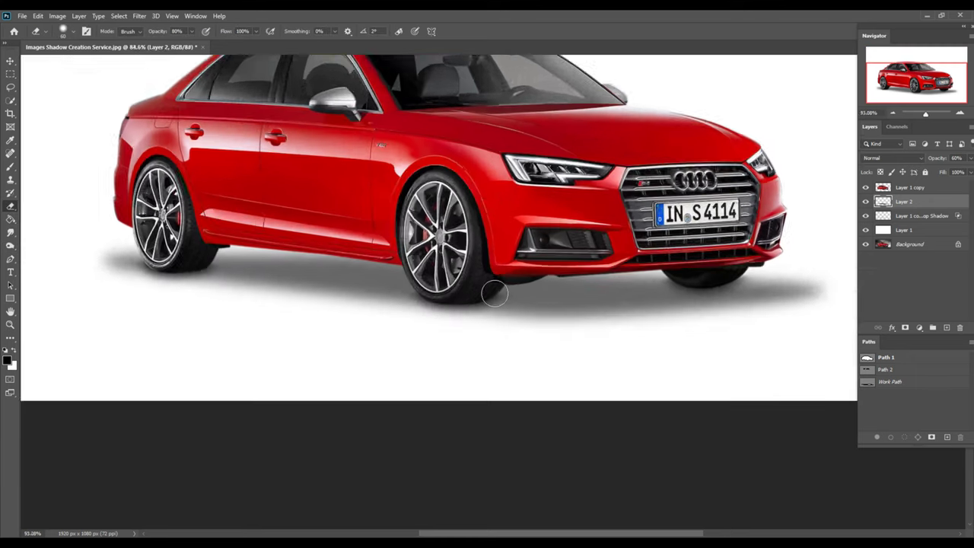
{"action": "scroll", "coordinate": [491, 282], "scroll_direction": "up", "scroll_amount": 2}
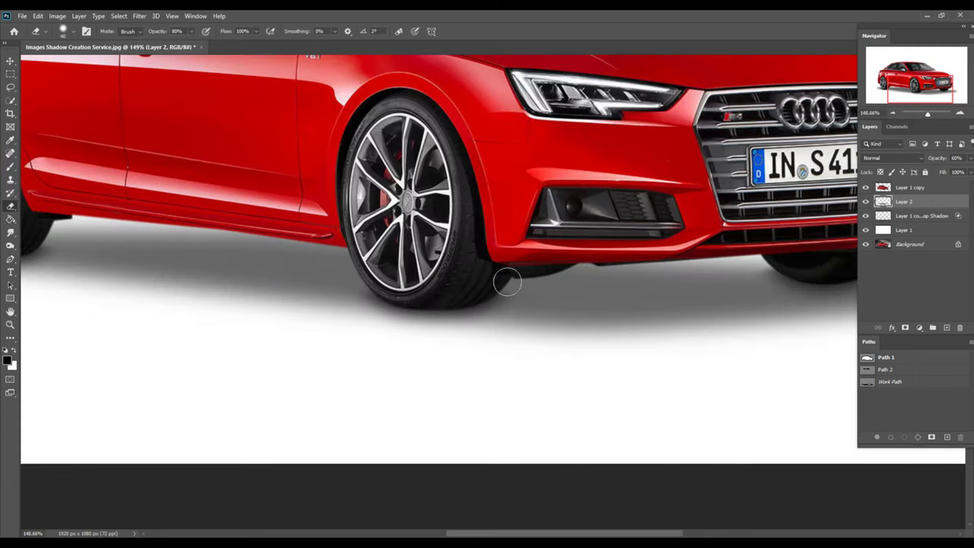
{"action": "left_click_drag", "start_coordinate": [504, 279], "coordinate": [533, 286]}
{"action": "key", "text": "ctrl+z"}
Select the Drop Shadow layer and set a soft 50 px eraser at 10% opacity.
{"action": "left_click", "coordinate": [894, 216]}
{"action": "right_click", "coordinate": [428, 262]}
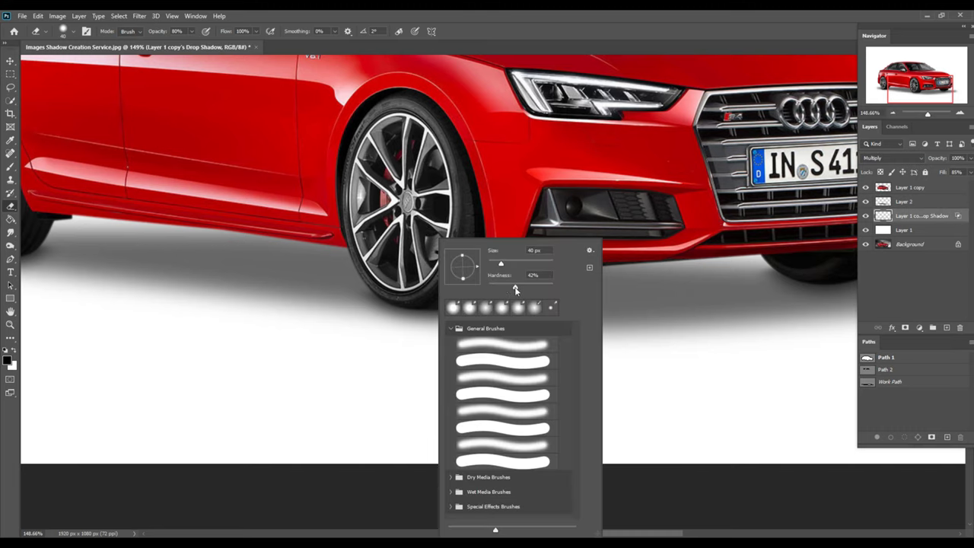
{"action": "key", "text": "Escape"}
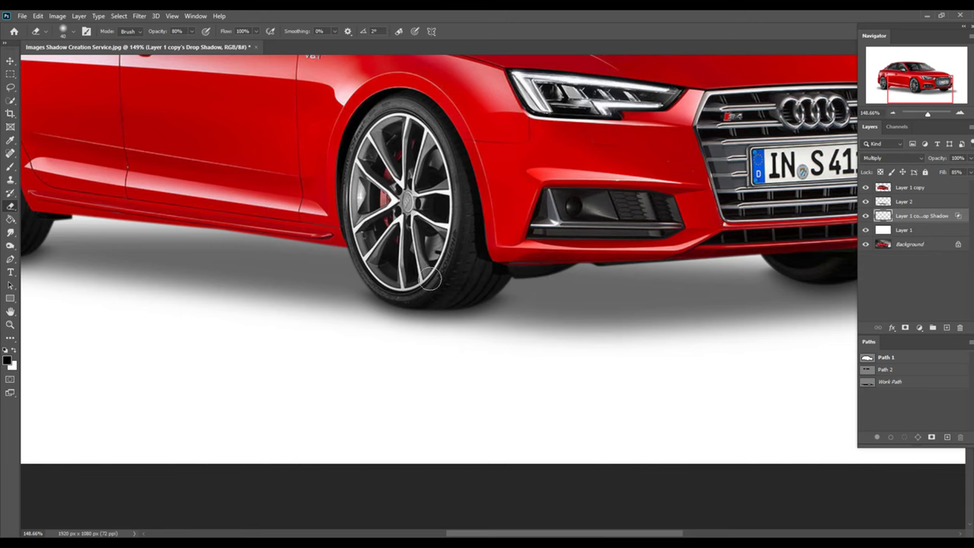
{"action": "left_click_drag", "start_coordinate": [83, 254], "coordinate": [495, 284]}
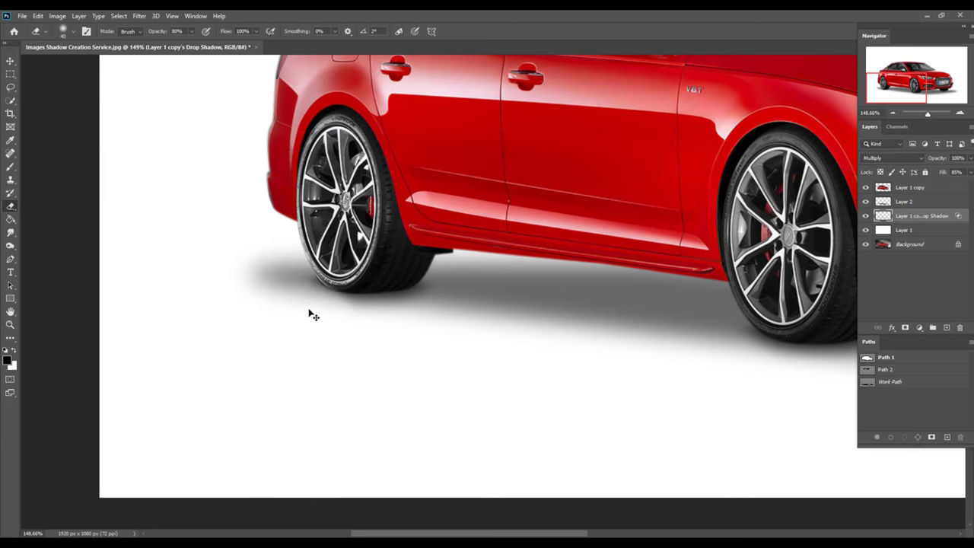
{"action": "right_click", "coordinate": [311, 313]}
{"action": "left_click", "coordinate": [279, 284]}
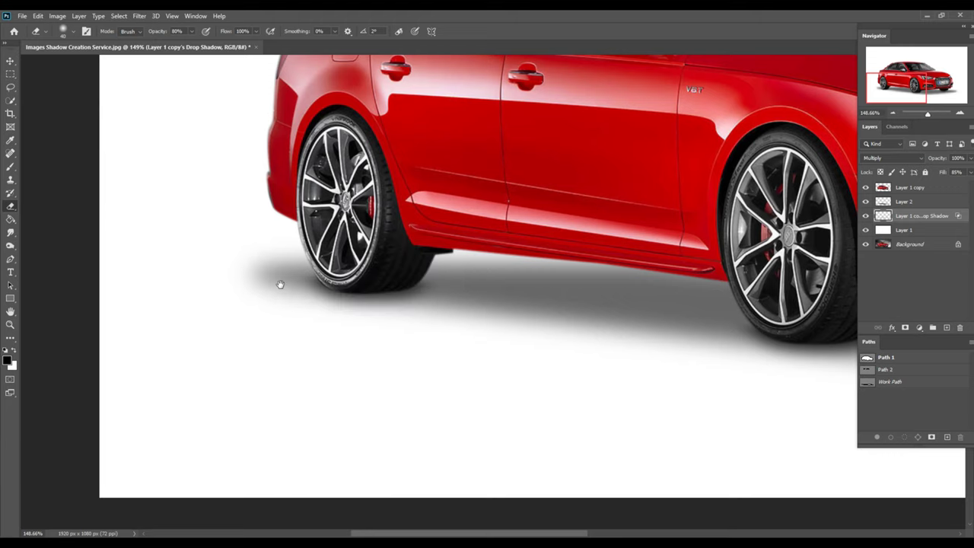
{"action": "key", "text": "bracketright"}
{"action": "scroll", "coordinate": [359, 348], "scroll_direction": "down", "scroll_amount": 2}
{"action": "scroll", "coordinate": [456, 267], "scroll_direction": "right", "scroll_amount": 3}
{"action": "scroll", "coordinate": [488, 279], "scroll_direction": "right", "scroll_amount": 2}
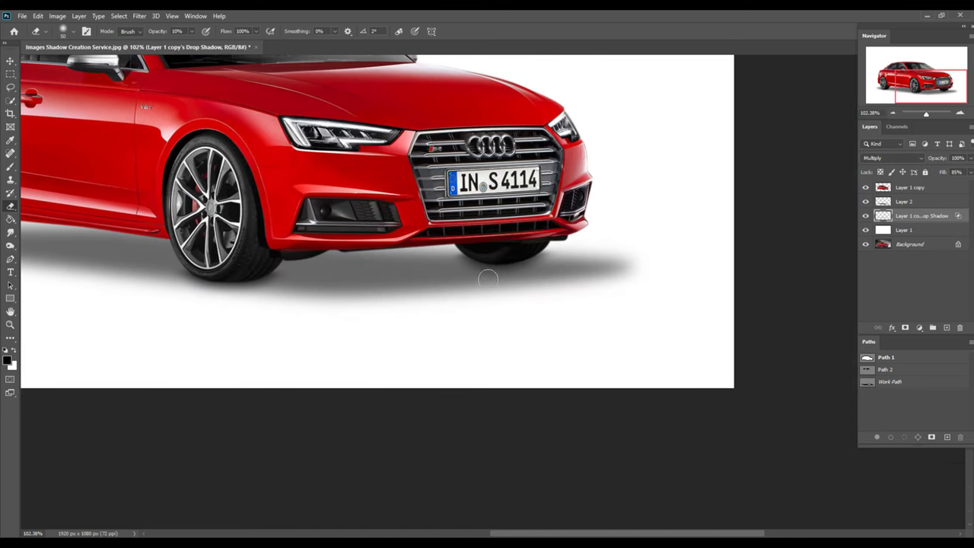
Select Layer 2 and resize the eraser to tidy the shadow edges around the car's rear.
{"action": "left_click", "coordinate": [910, 204]}
{"action": "scroll", "coordinate": [542, 277], "scroll_direction": "down", "scroll_amount": 1}
{"action": "scroll", "coordinate": [542, 277], "scroll_direction": "down", "scroll_amount": 1}
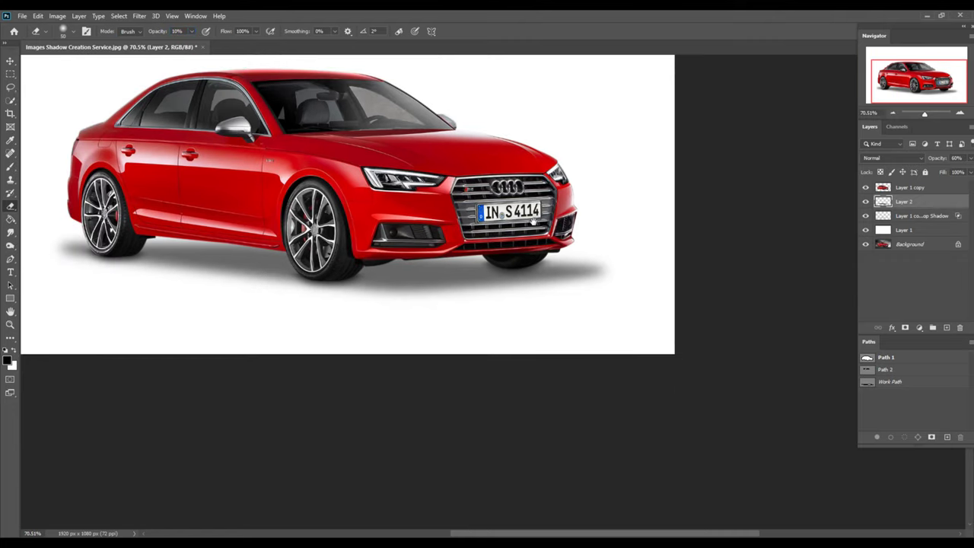
{"action": "key", "text": "bracketright"}
{"action": "key", "text": "bracketright"}
{"action": "key", "text": "bracketright"}
{"action": "key", "text": "bracketright"}
{"action": "key", "text": "bracketright"}
{"action": "key", "text": "bracketright"}
{"action": "key", "text": "bracketright"}
{"action": "key", "text": "bracketright"}
{"action": "key", "text": "bracketright"}
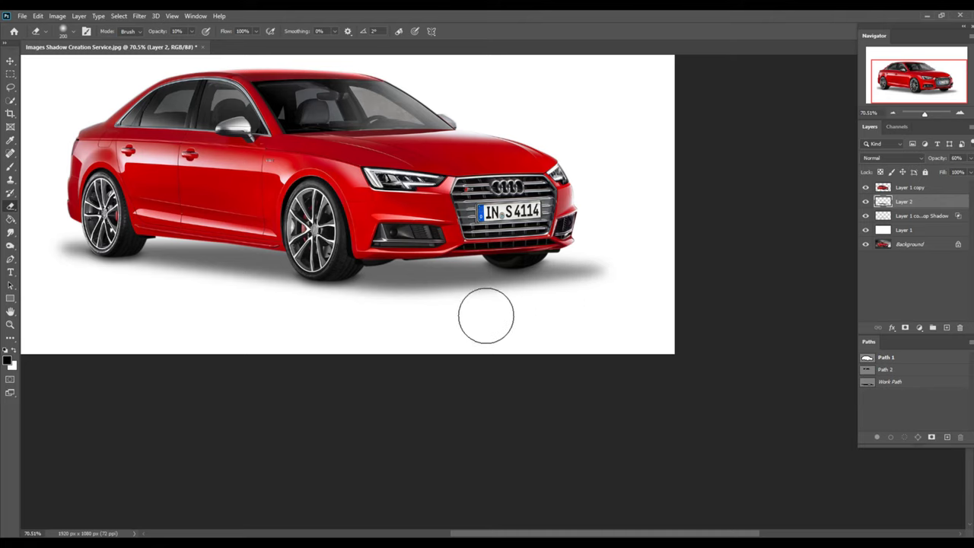
{"action": "left_click_drag", "start_coordinate": [110, 297], "coordinate": [417, 305]}
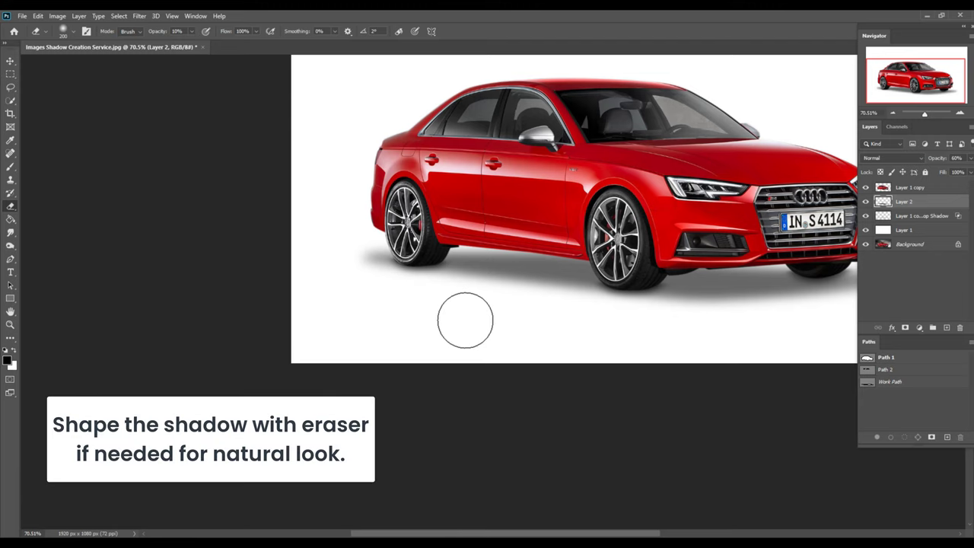
{"action": "key", "text": "bracketleft"}
{"action": "key", "text": "bracketleft"}
{"action": "scroll", "coordinate": [571, 349], "scroll_direction": "down", "scroll_amount": 5}
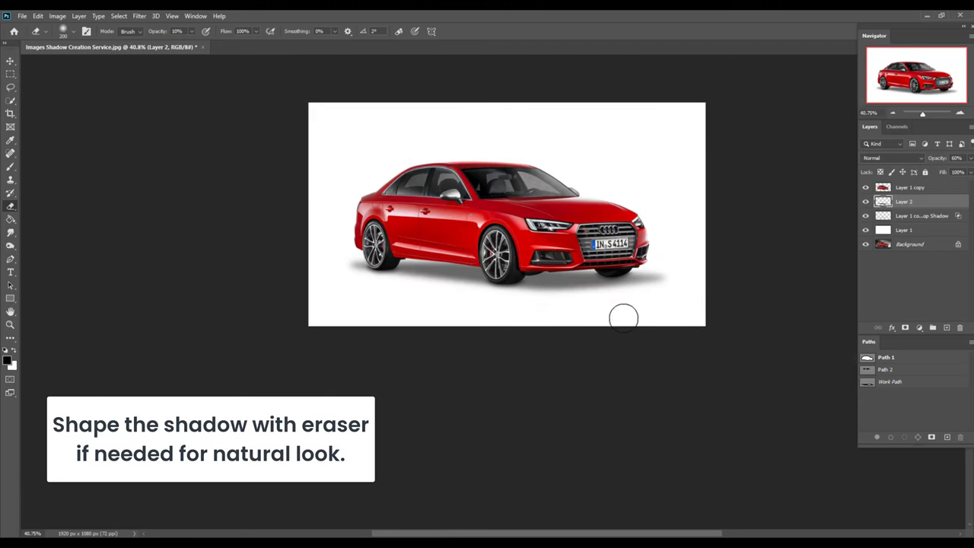
{"action": "scroll", "coordinate": [613, 294], "scroll_direction": "up", "scroll_amount": 1}
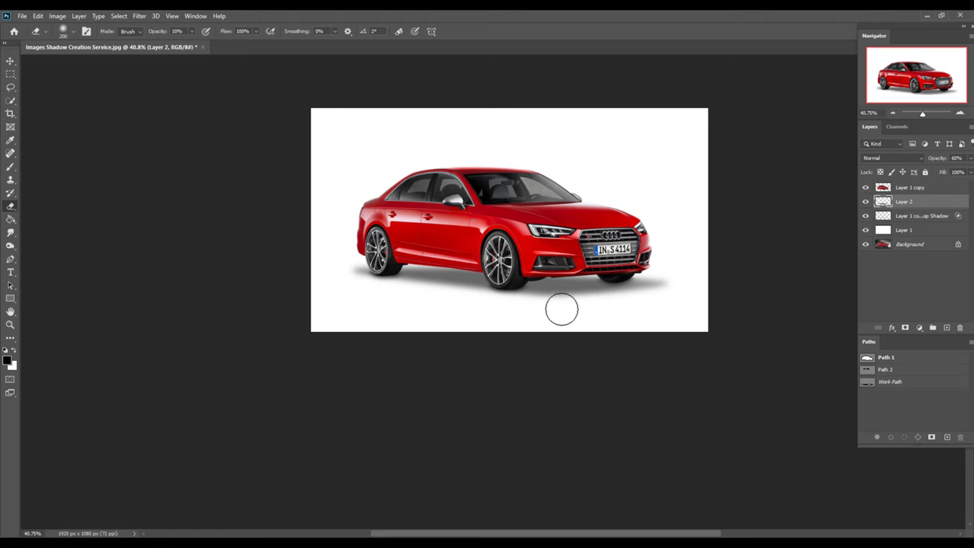
{"action": "scroll", "coordinate": [563, 308], "scroll_direction": "up", "scroll_amount": 1}
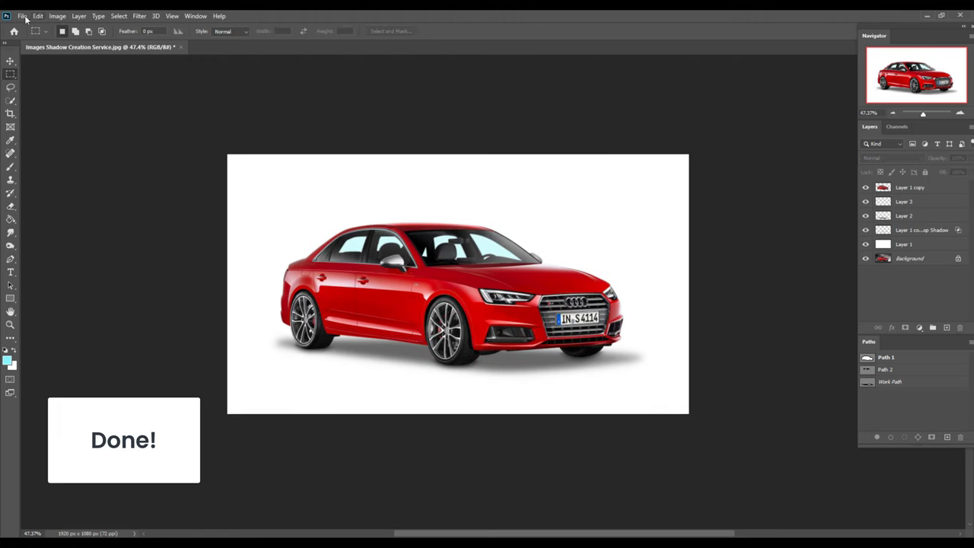
Save the image as a Photoshop PSD named 'Images Shadow Creation Service'.
{"action": "left_click", "coordinate": [23, 16]}
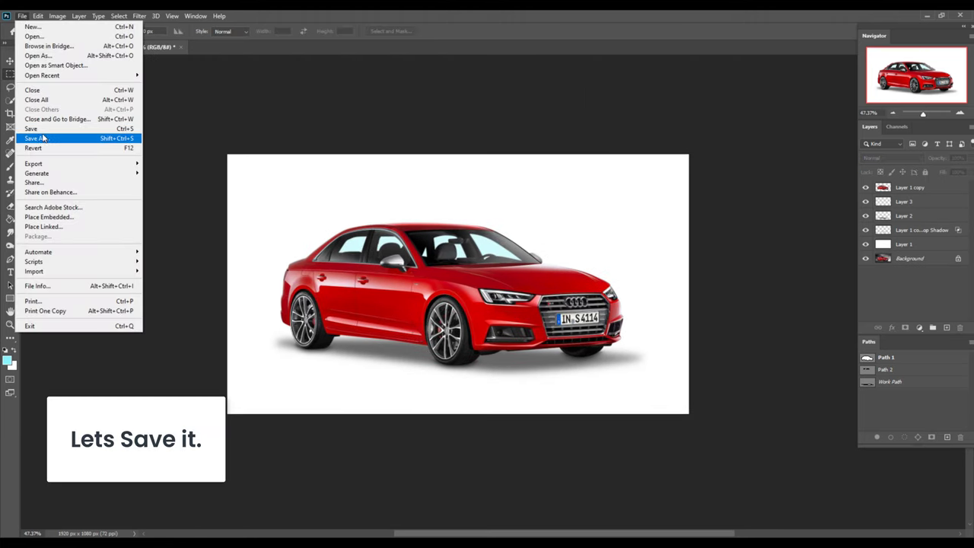
{"action": "left_click", "coordinate": [42, 128]}
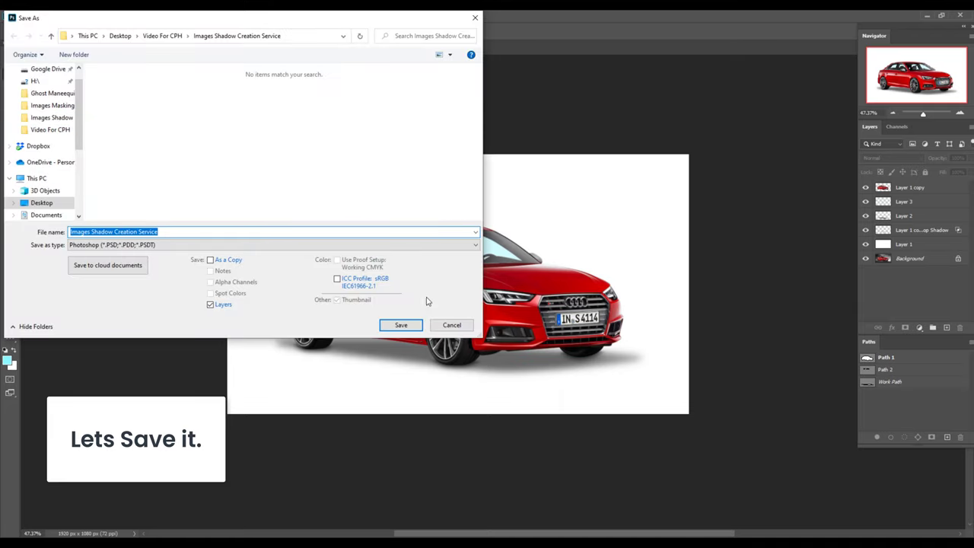
{"action": "left_click", "coordinate": [401, 325]}
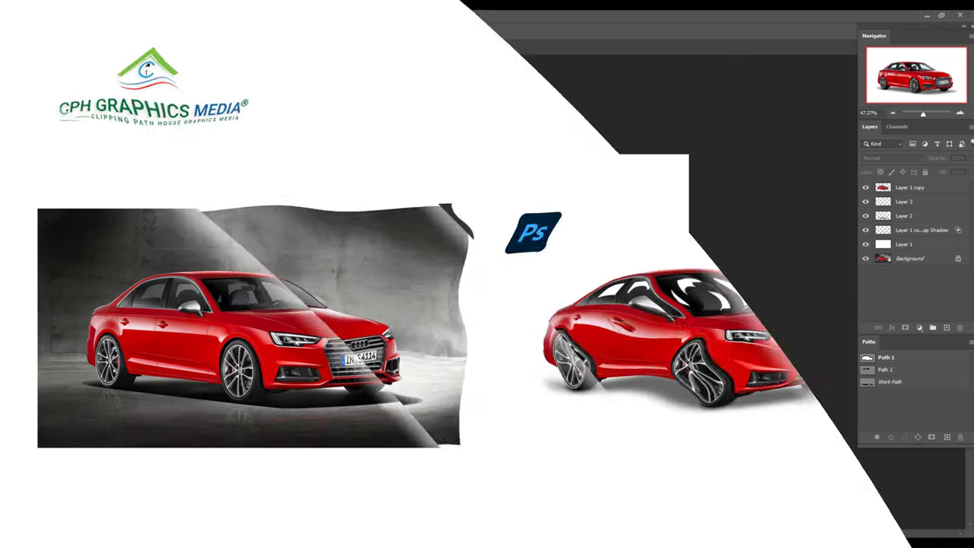